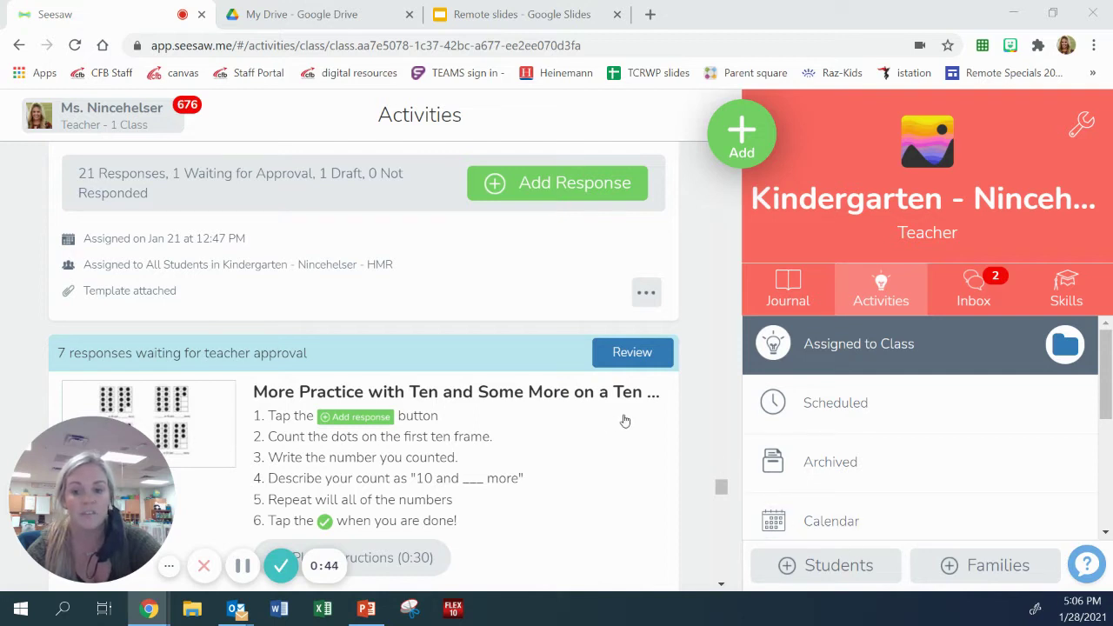
- View the student list for adding a response to the More Practice with Ten and Some More activity, and close it
scroll(610, 423, "down", 2)
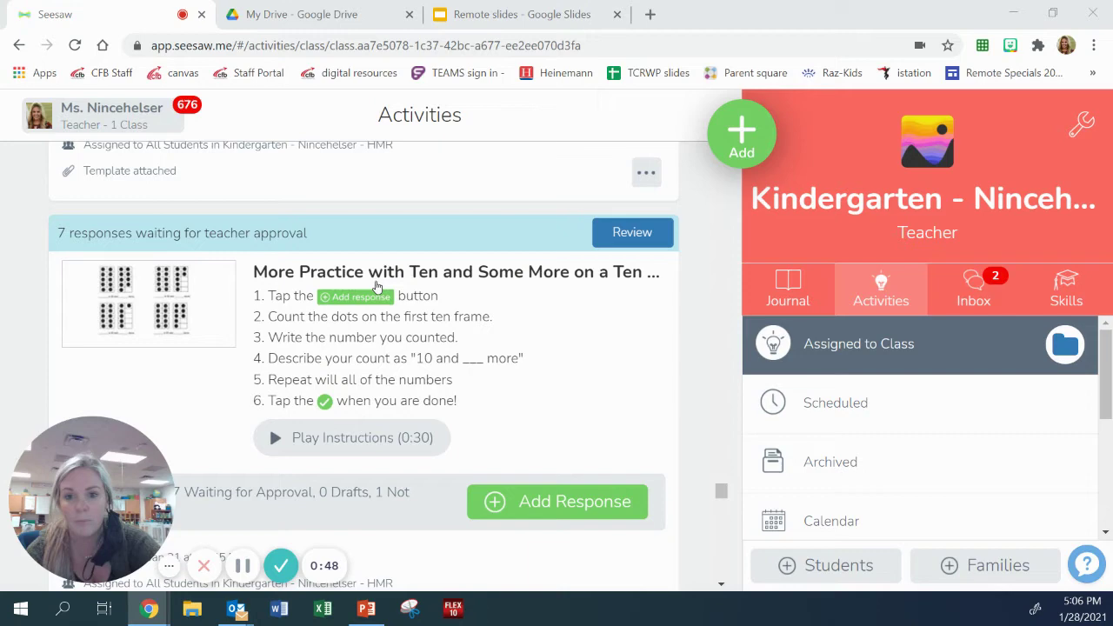
left_click(539, 505)
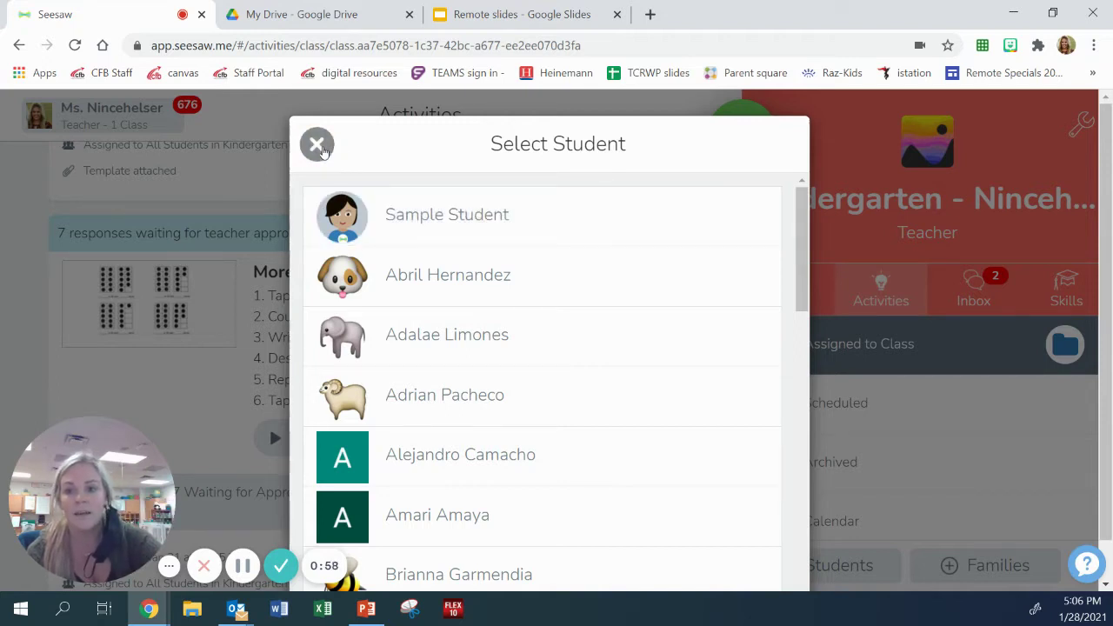
left_click(316, 144)
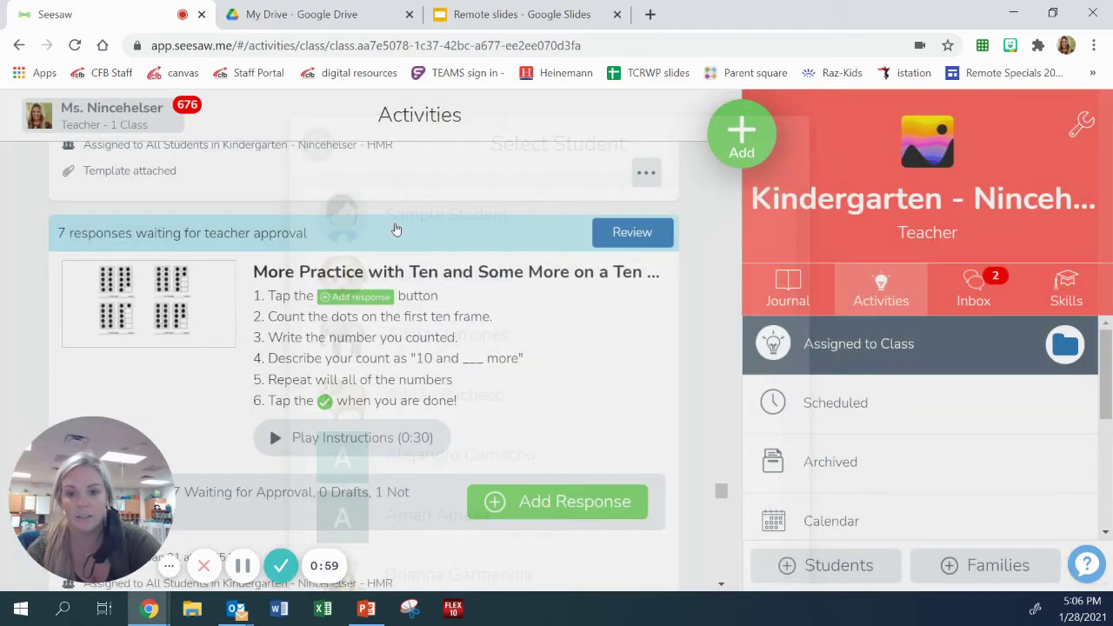
- Find the Race to the Top activity in the assigned activities and open its linked game
scroll(455, 325, "up", 8)
scroll(458, 328, "up", 1)
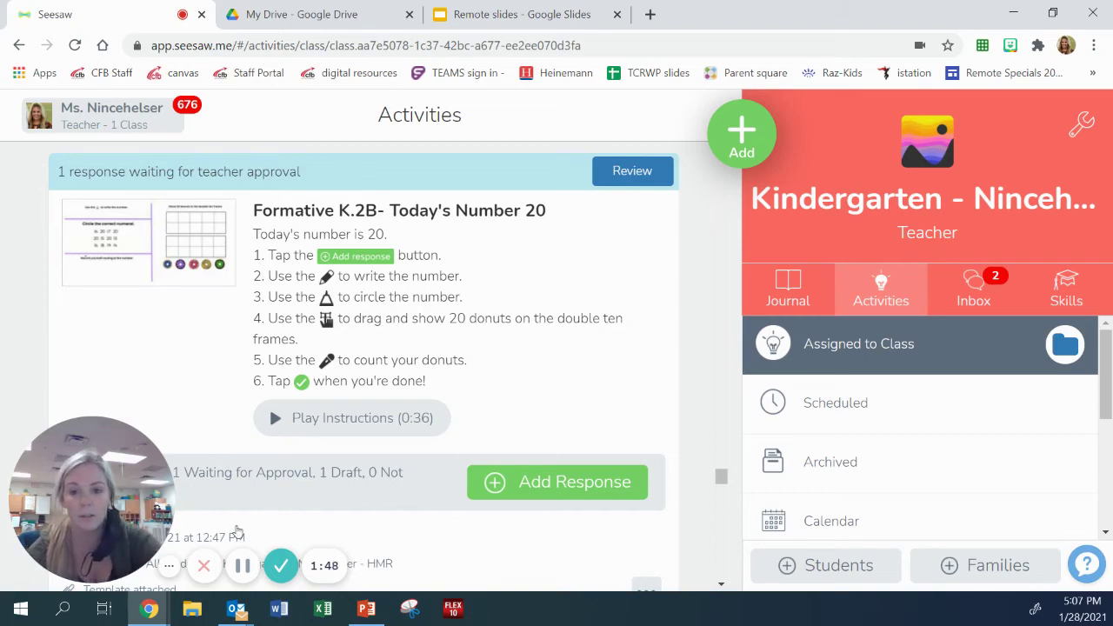
scroll(589, 289, "up", 4)
scroll(588, 288, "down", 12)
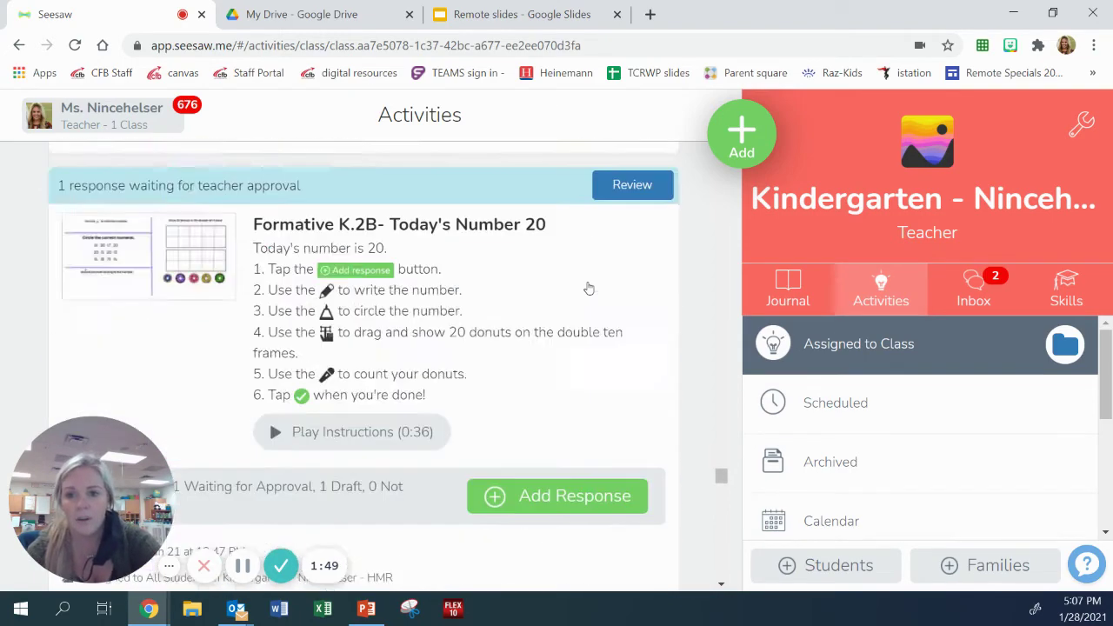
scroll(589, 289, "down", 12)
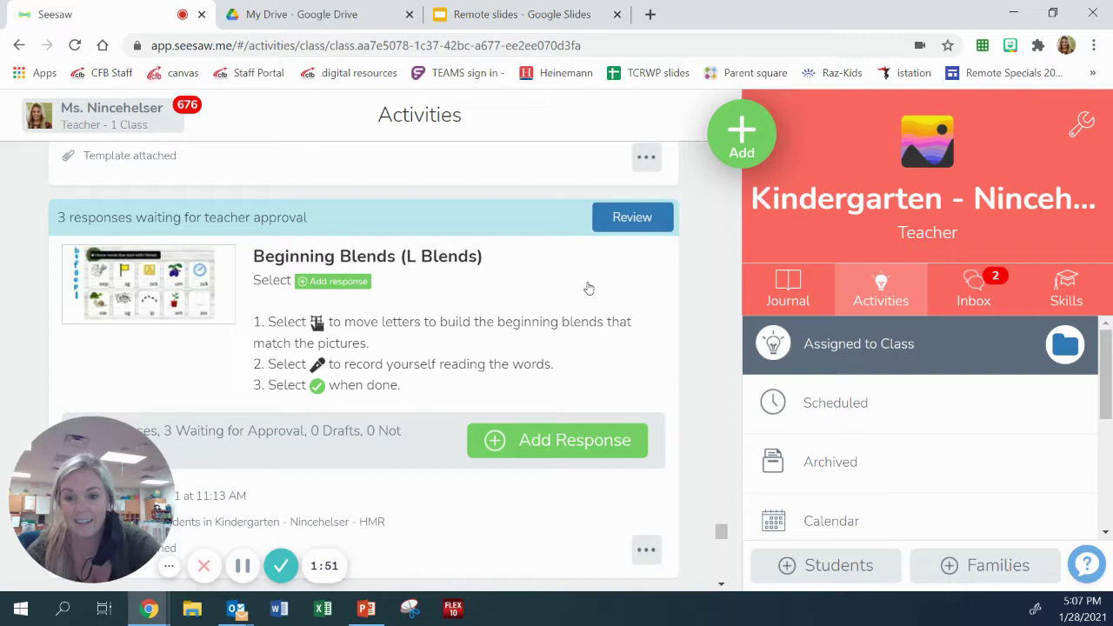
scroll(589, 289, "down", 6)
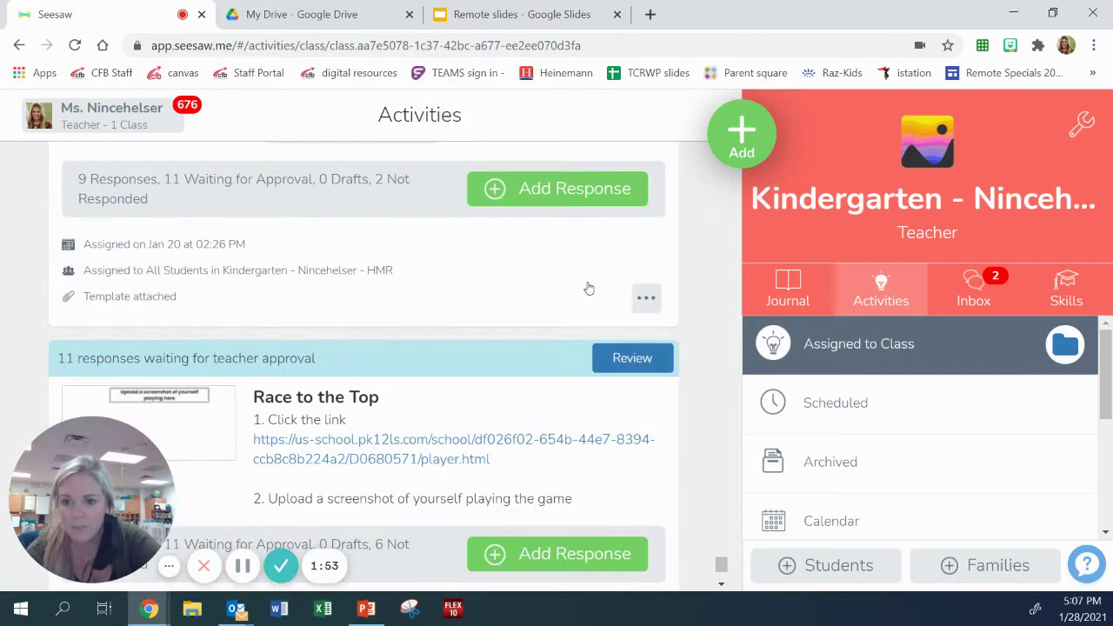
scroll(589, 289, "up", 2)
scroll(589, 289, "up", 1)
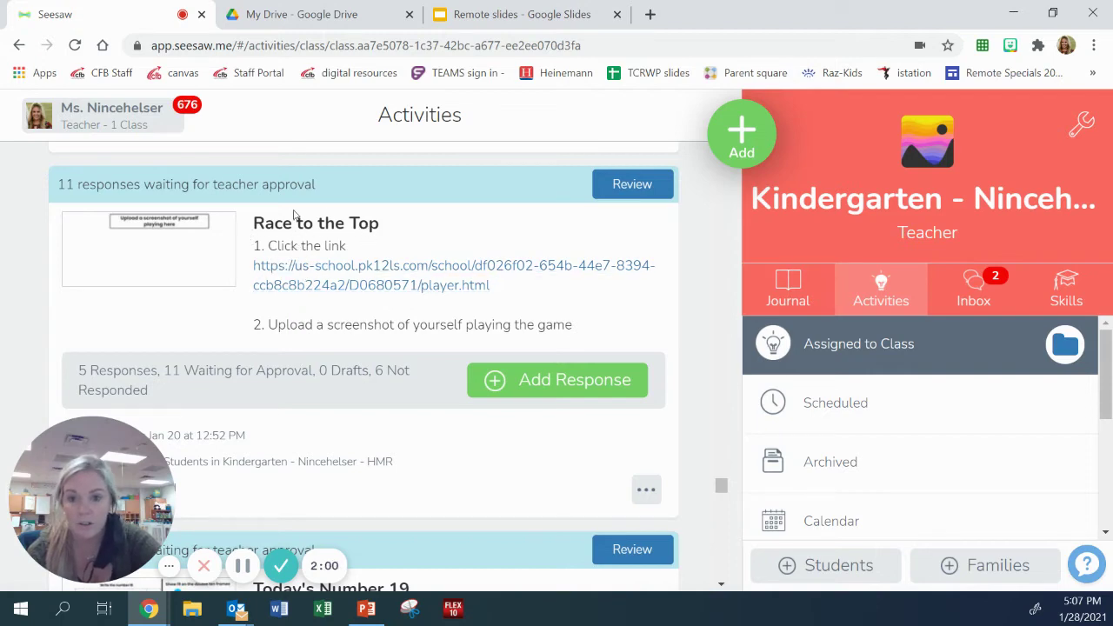
left_click(343, 285)
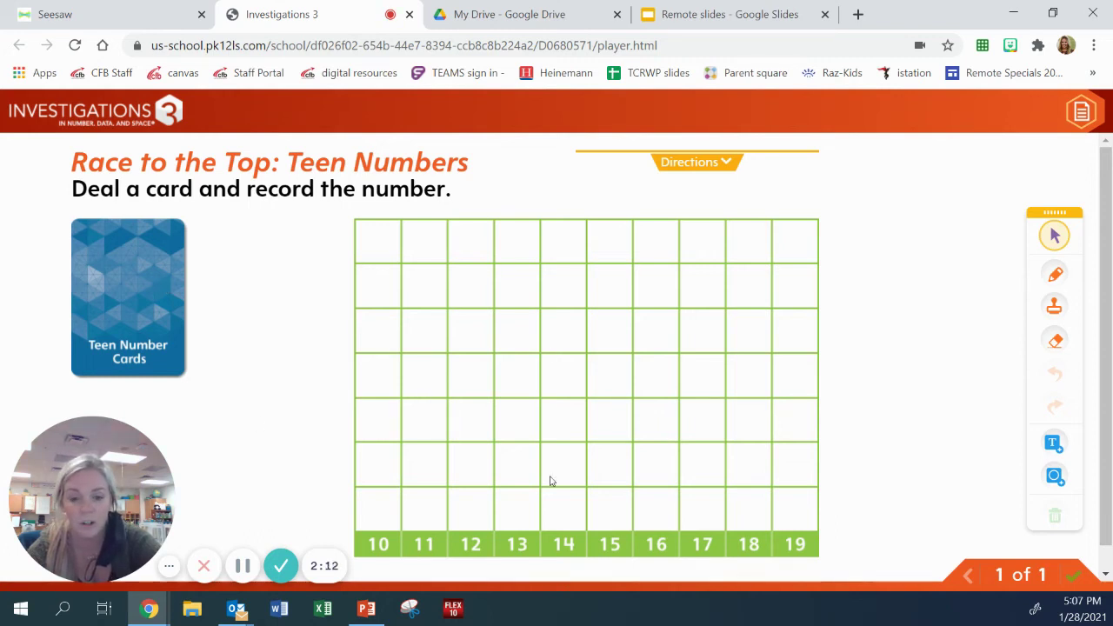
- Mark the lowest cell above 15 on the game grid with a thicker purple freehand pen
left_click(1054, 274)
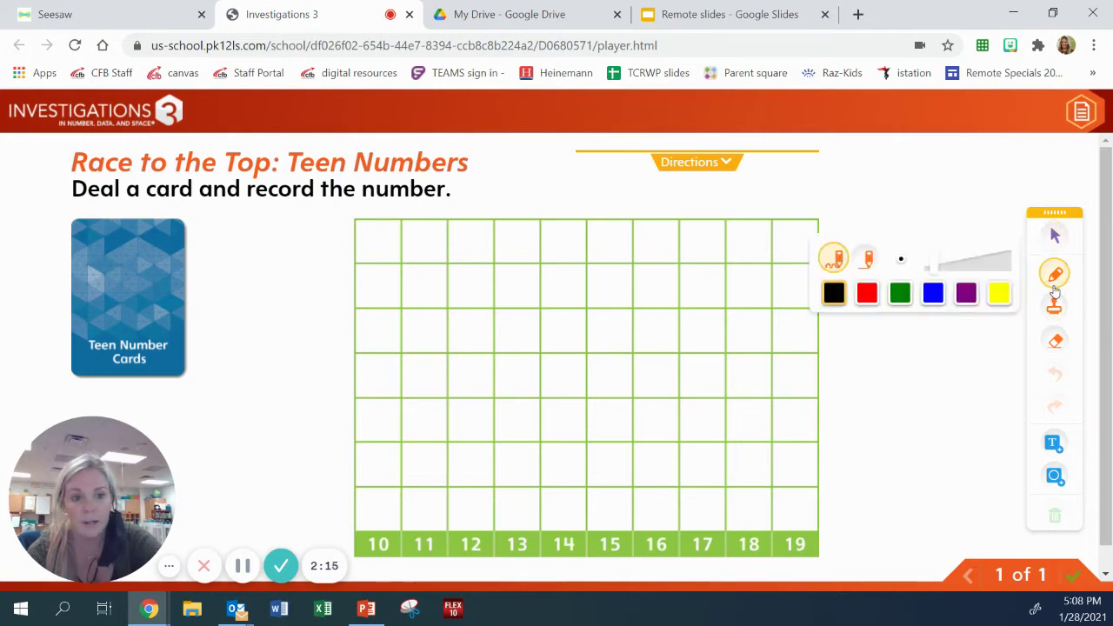
left_click(965, 295)
left_click_drag(933, 275, 965, 274)
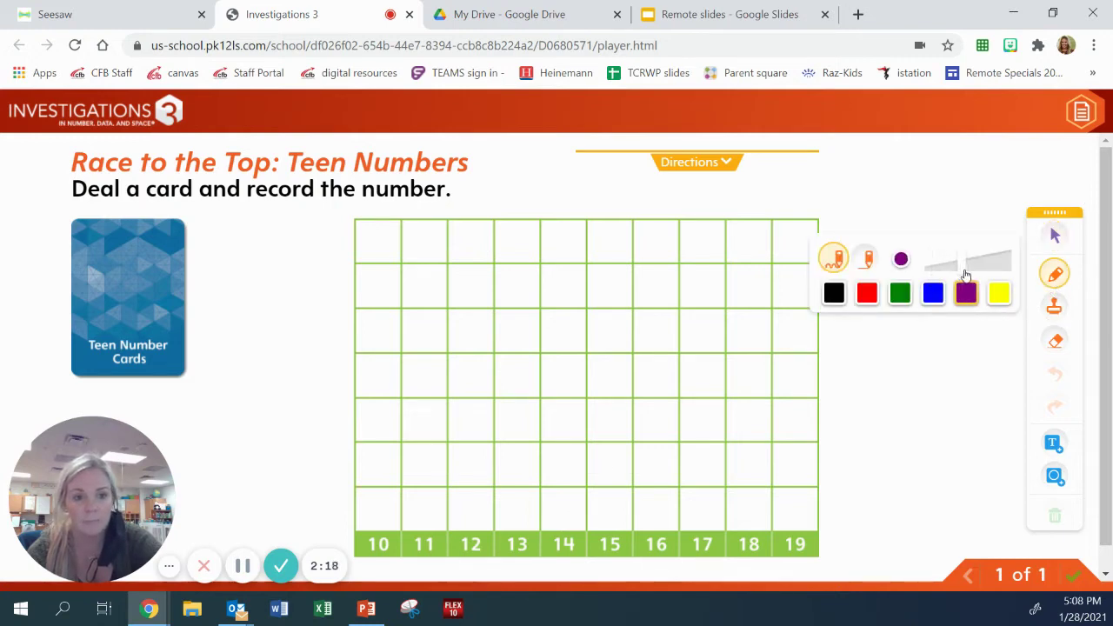
left_click_drag(595, 494, 595, 578)
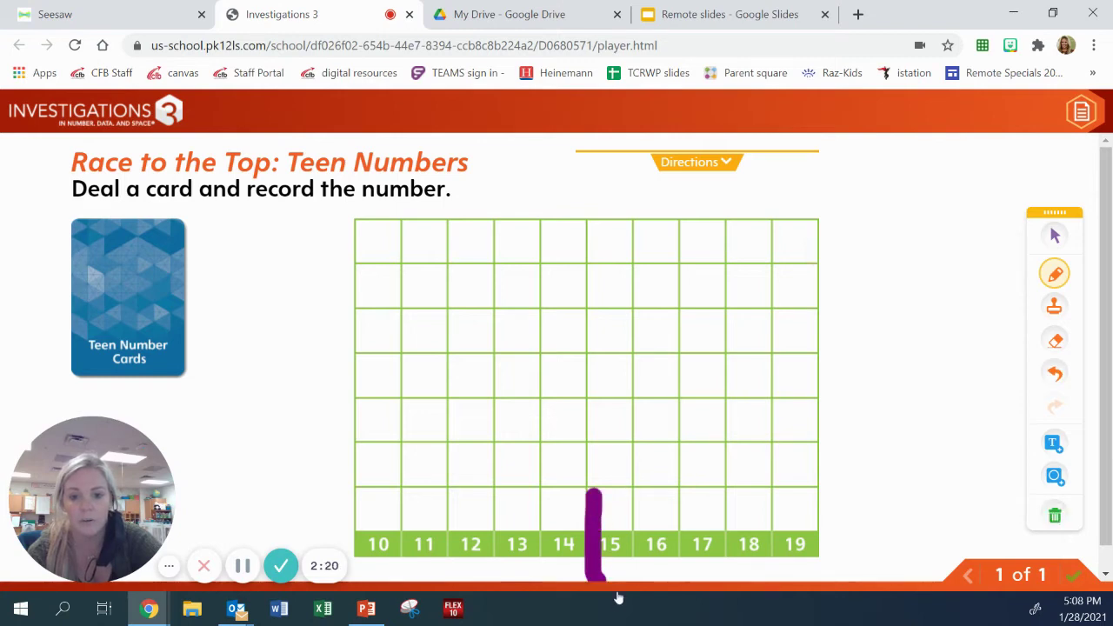
mouse_move(598, 497)
left_mouse_down()
mouse_move(631, 520)
mouse_move(603, 534)
mouse_move(616, 511)
mouse_move(627, 513)
left_mouse_up()
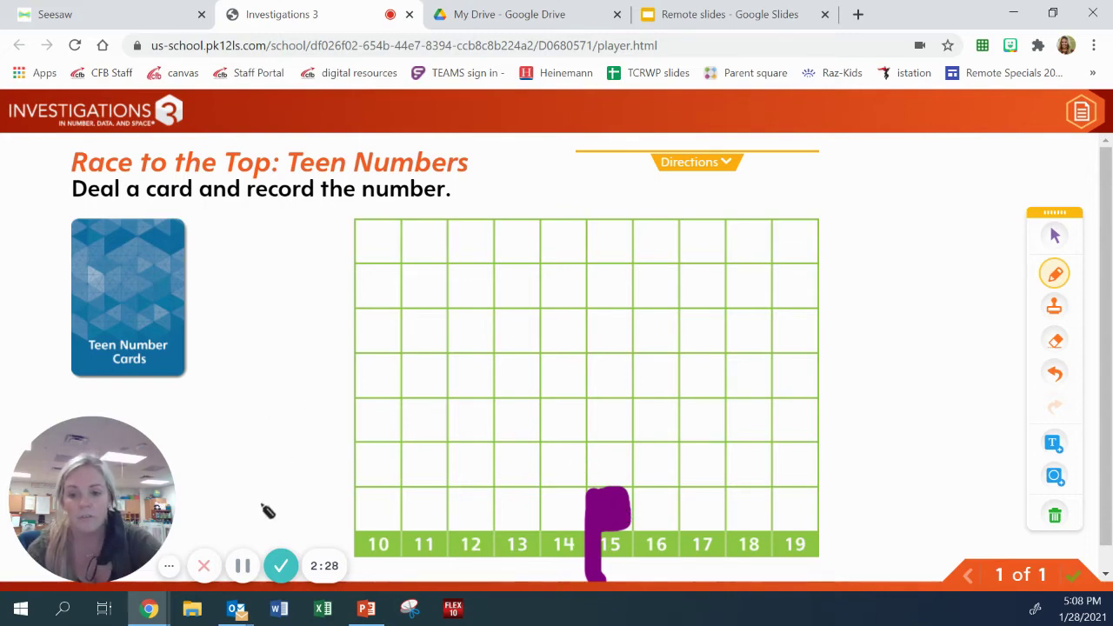
- Leave the pen for the selection pointer and deal a card from the Teen Number Cards deck
left_click(1053, 235)
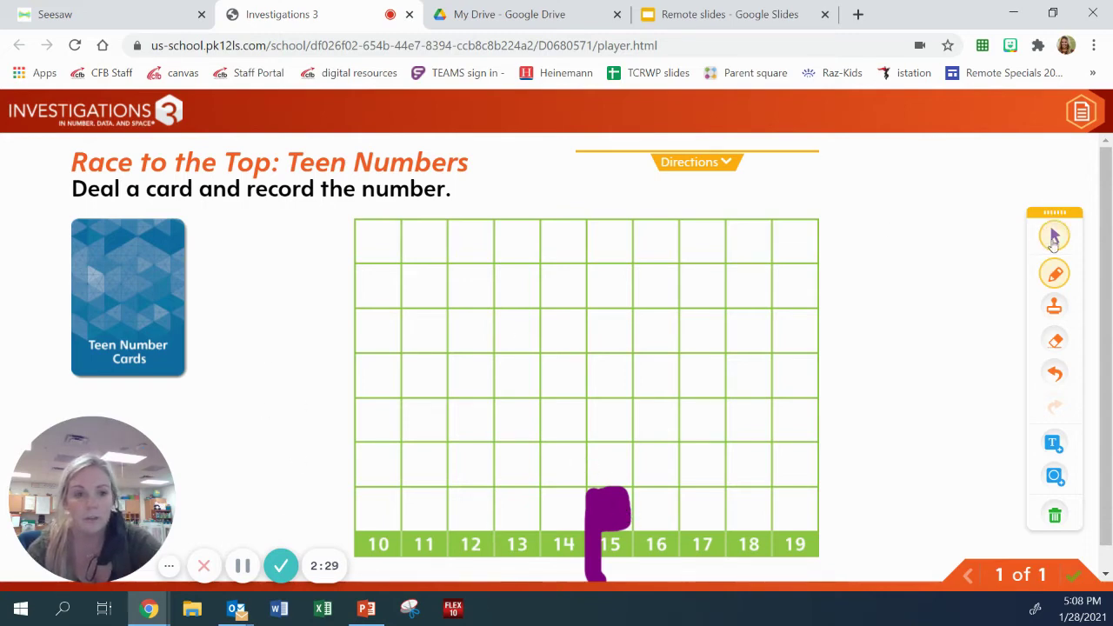
left_click(164, 325)
left_click_drag(105, 465, 156, 401)
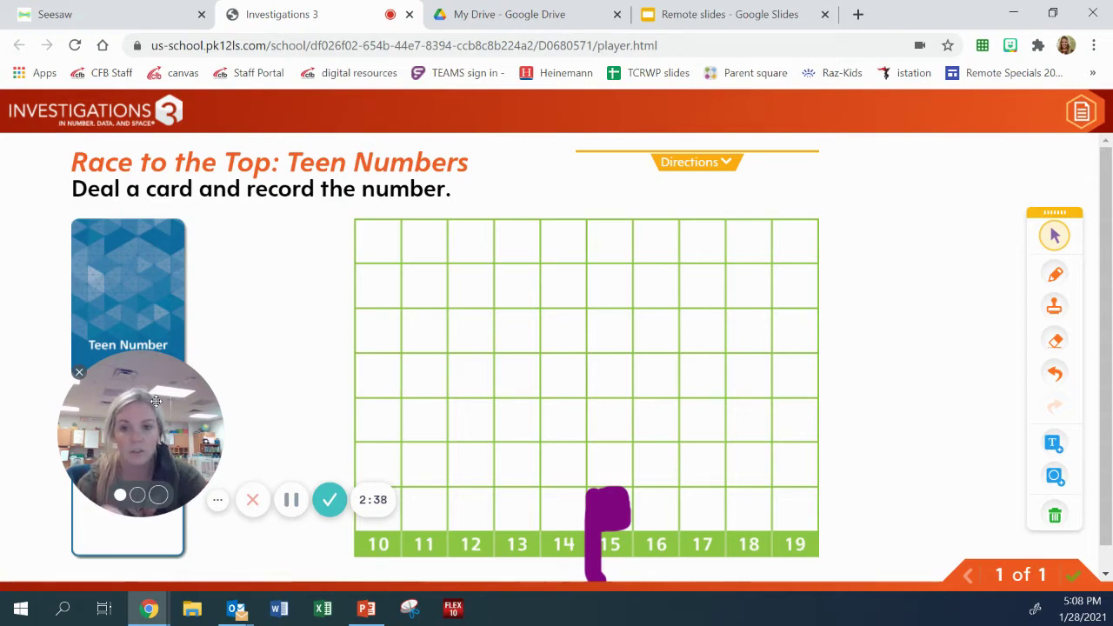
- Return to Seesaw and look through the student responses to Race to the Top, viewing one student's posted game screenshot
left_click(128, 6)
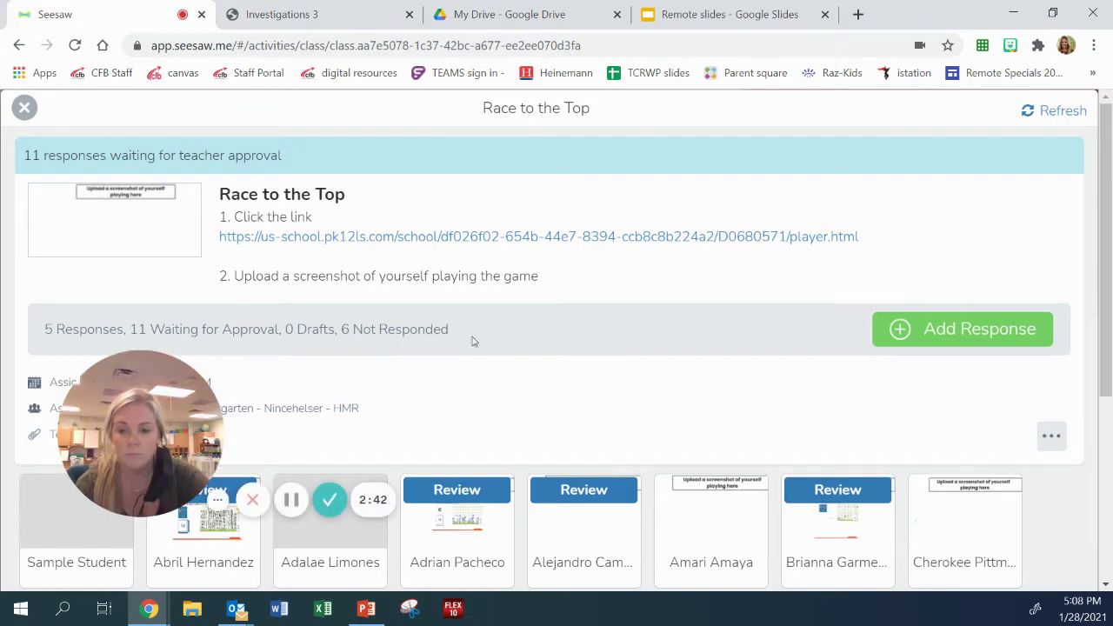
scroll(474, 341, "down", 3)
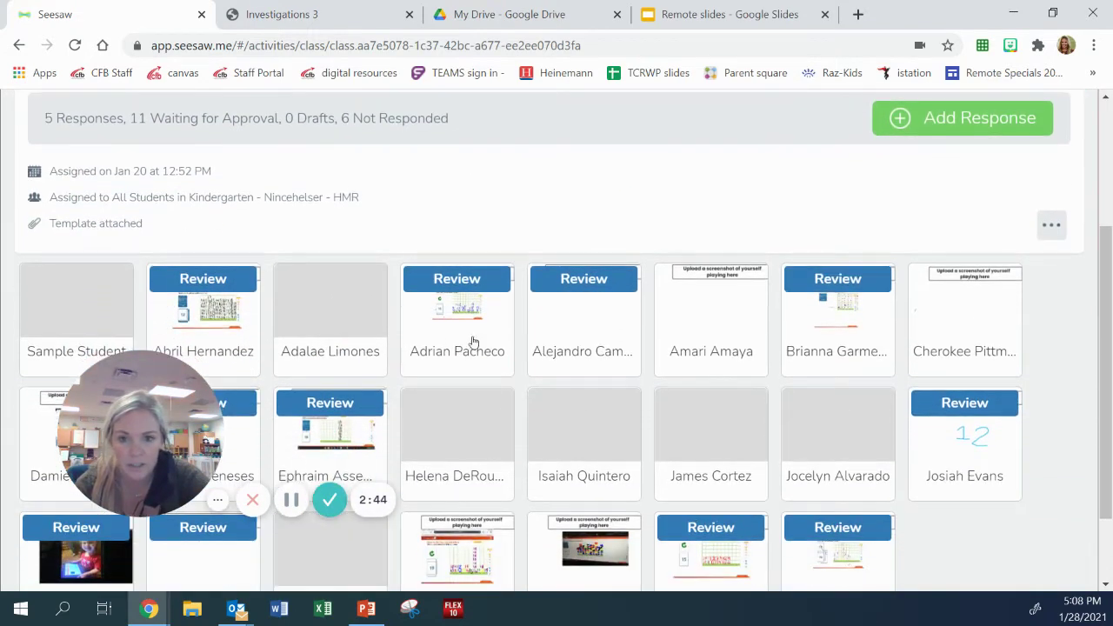
left_click(458, 320)
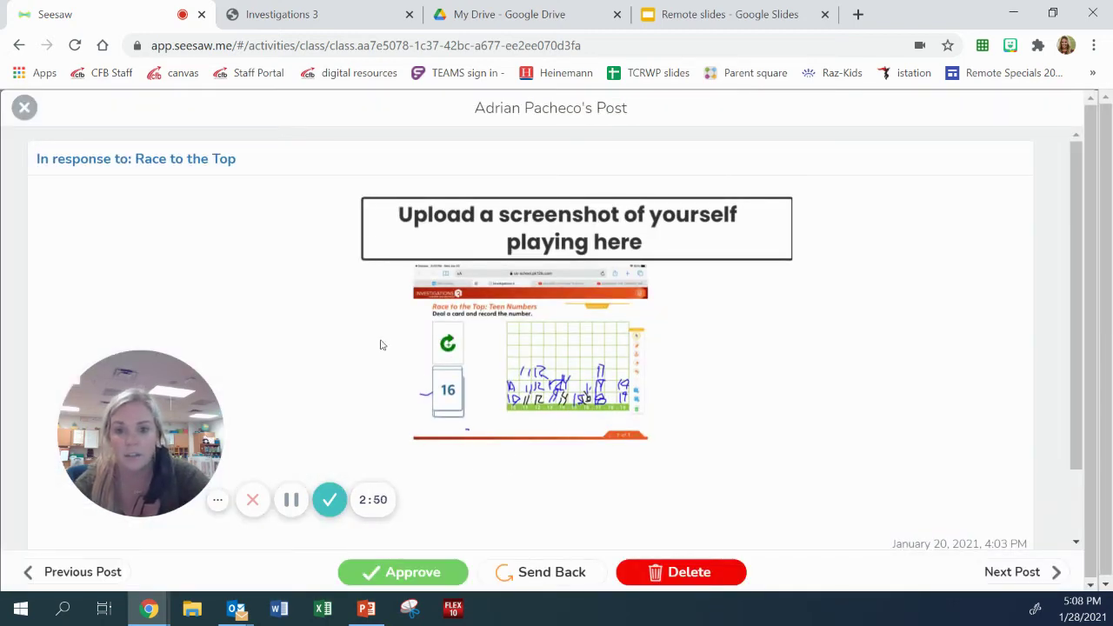
left_click(24, 108)
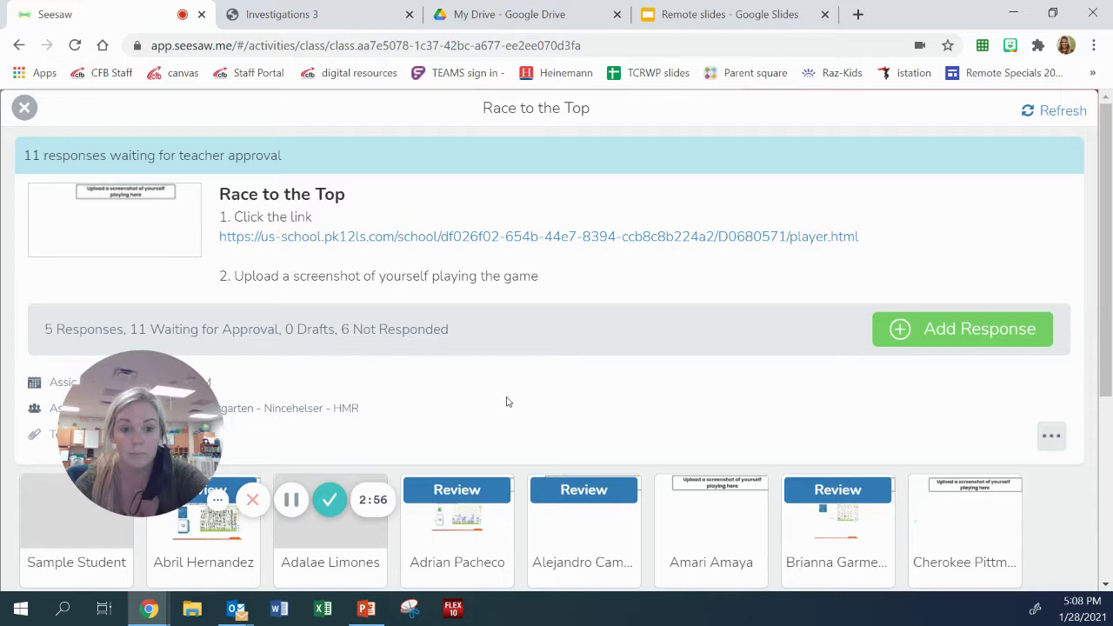
scroll(508, 401, "down", 2)
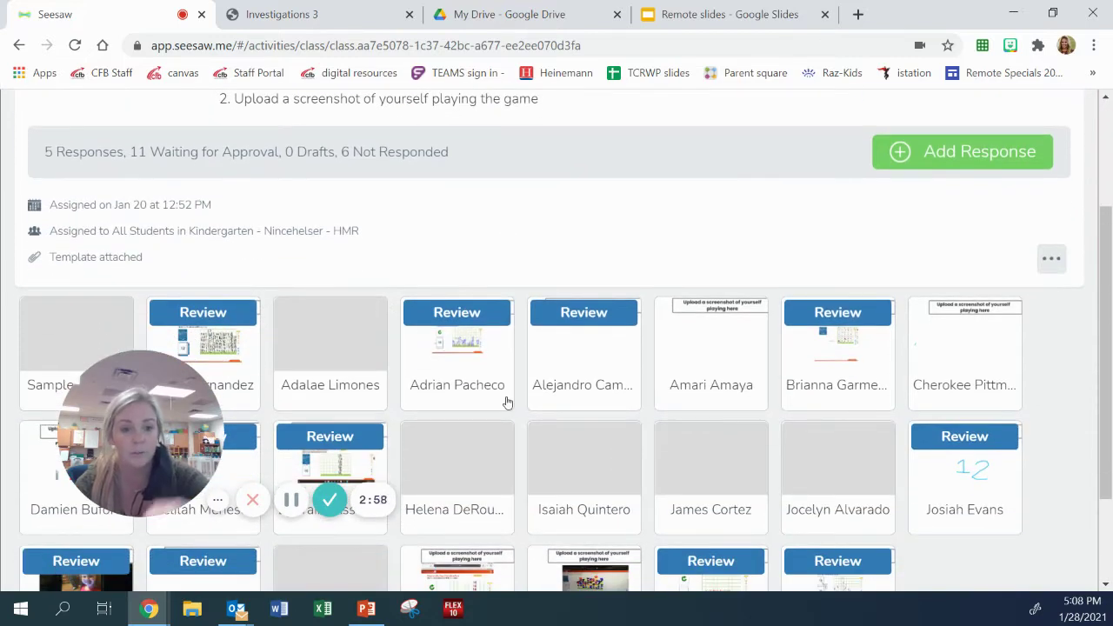
scroll(508, 402, "up", 1)
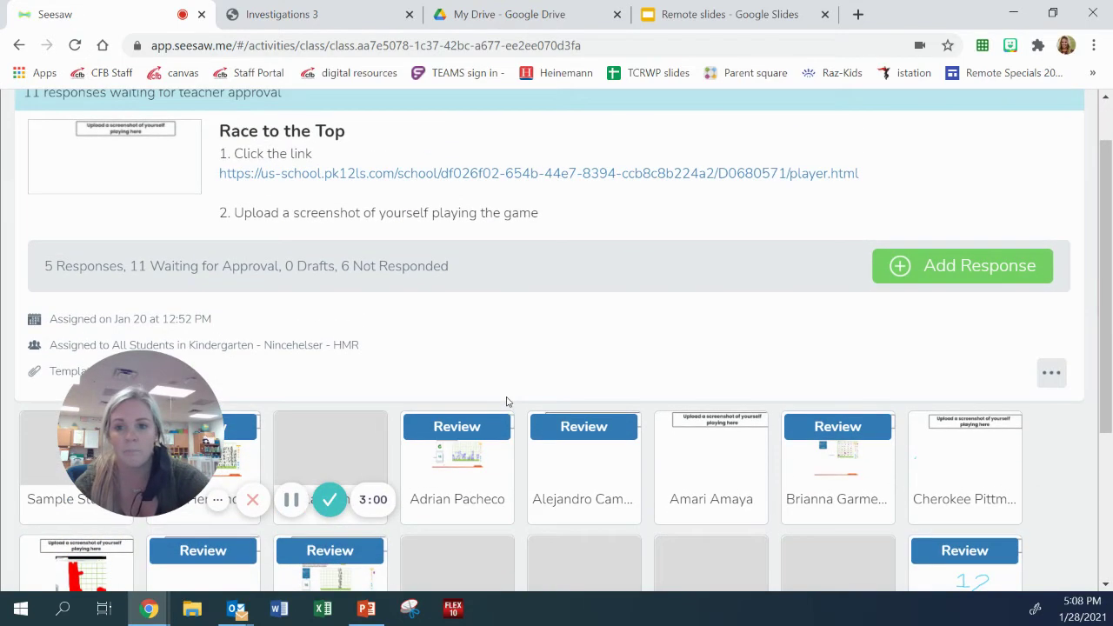
- Go back to the class's assigned activities and look over the Writing Missing Numbers and Count Back to 1 assignments
left_click(19, 44)
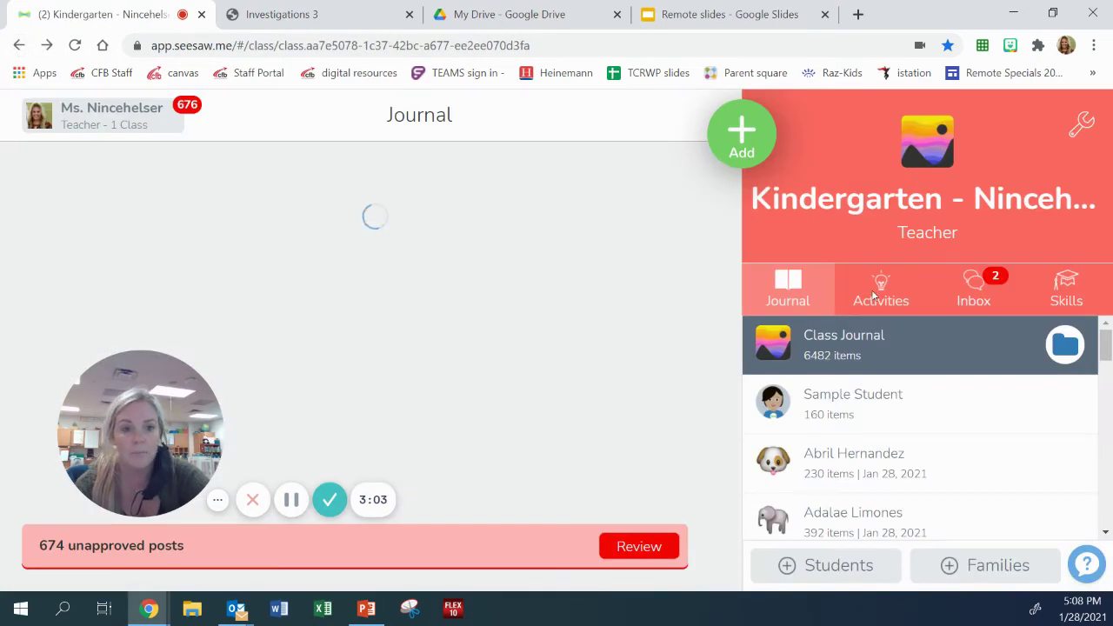
left_click(879, 292)
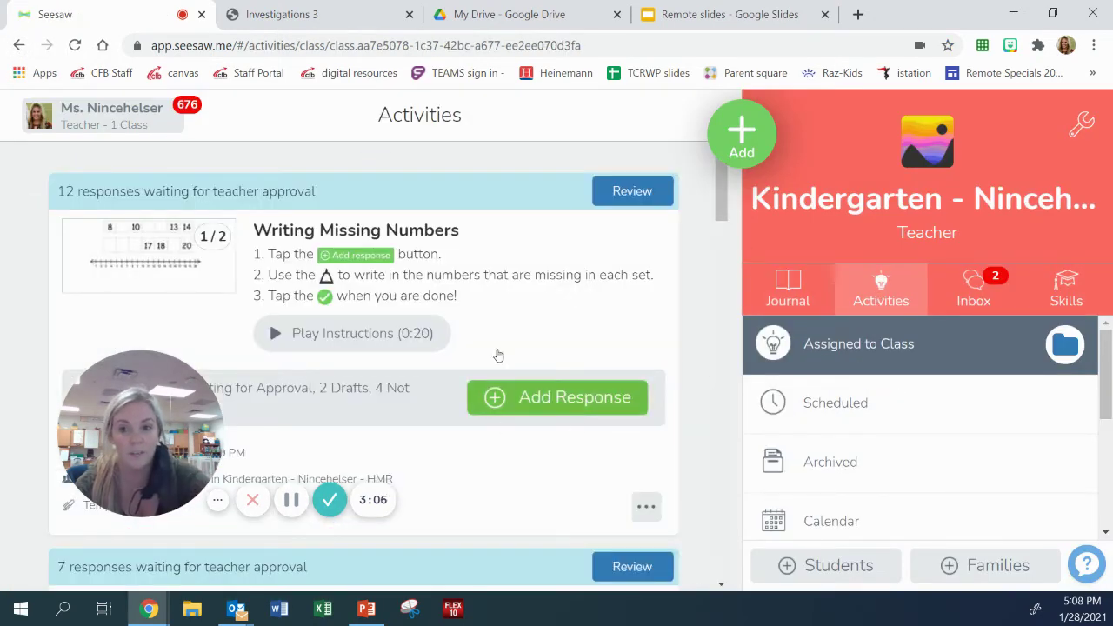
left_click(863, 306)
scroll(486, 424, "down", 15)
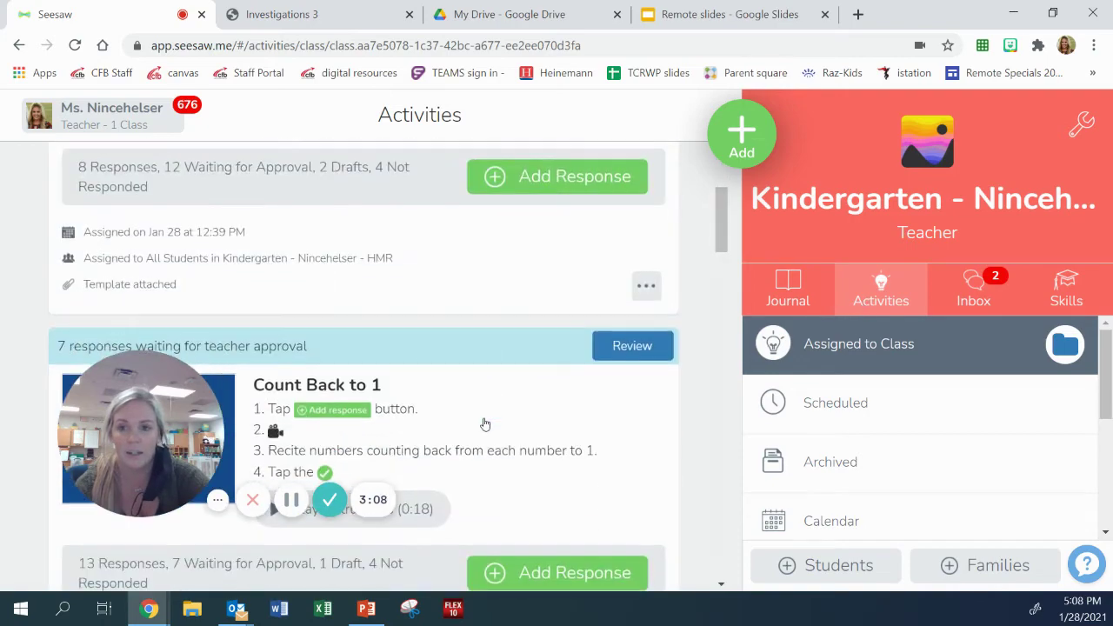
scroll(485, 423, "up", 8)
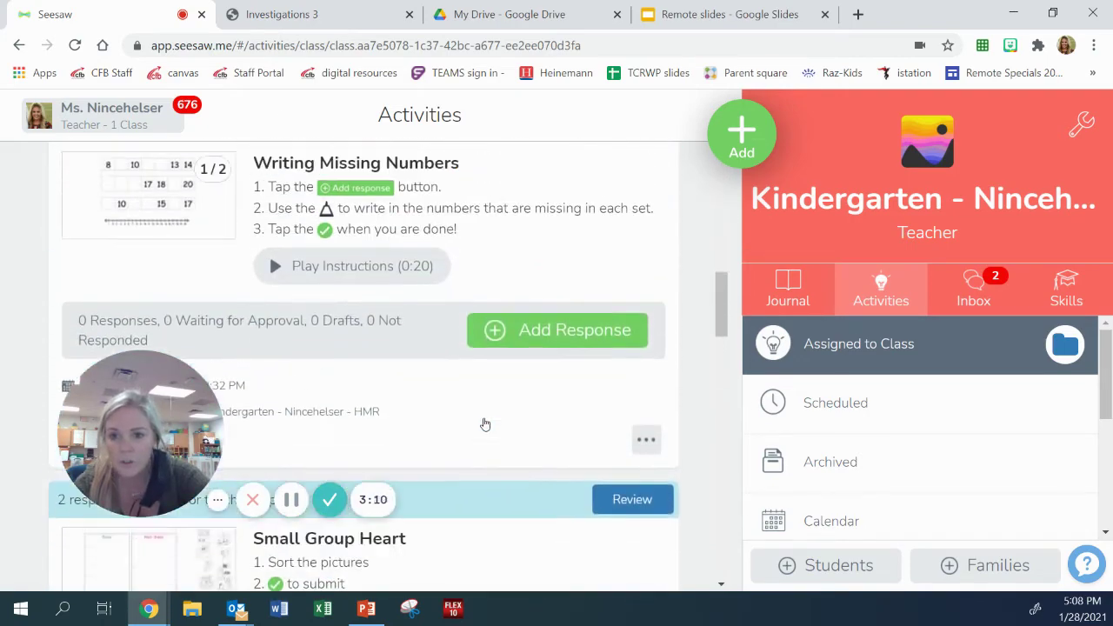
scroll(485, 423, "down", 3)
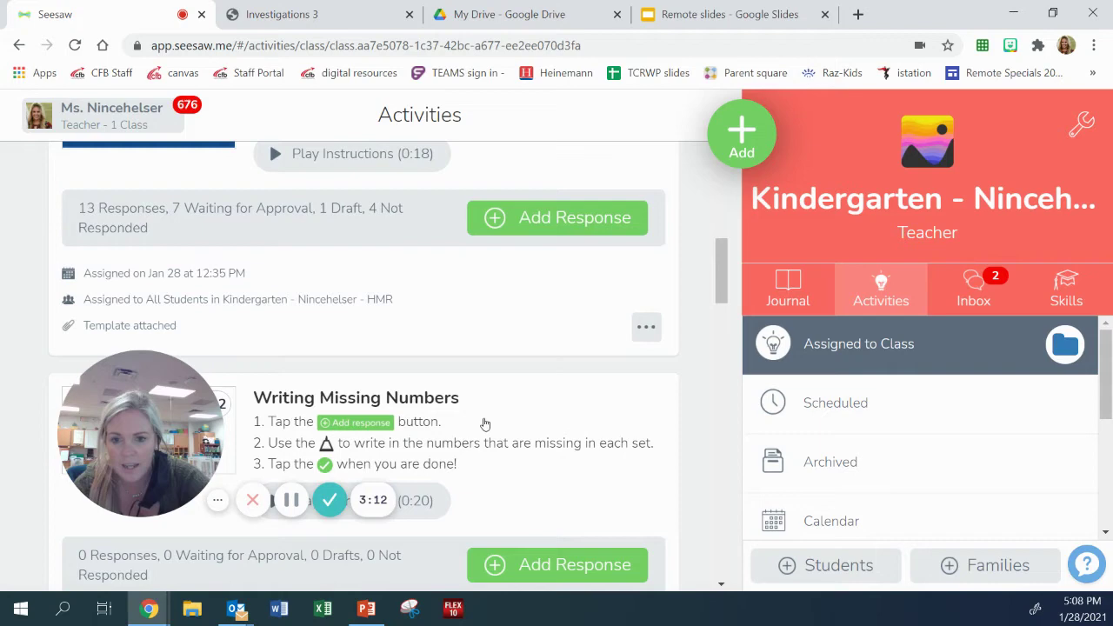
scroll(485, 423, "up", 7)
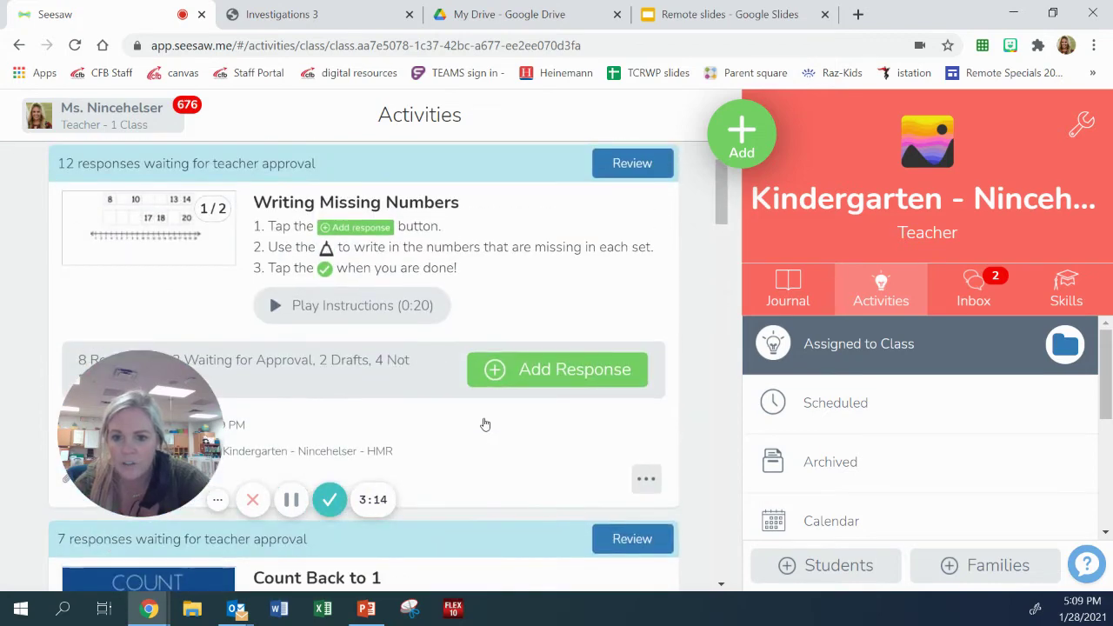
scroll(486, 424, "down", 4)
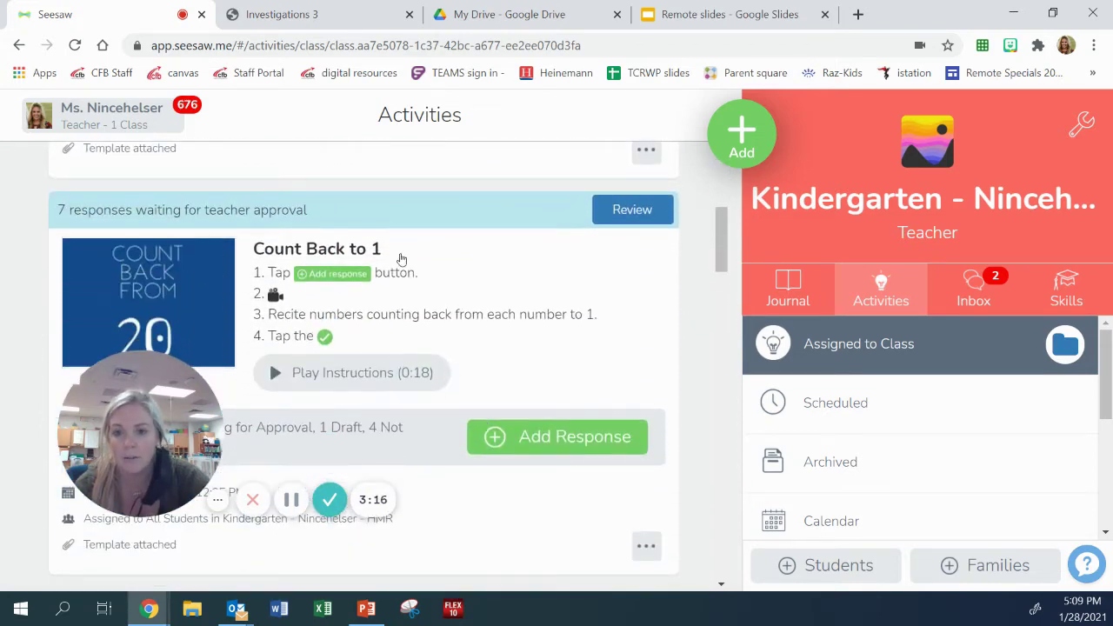
scroll(398, 307, "up", 4)
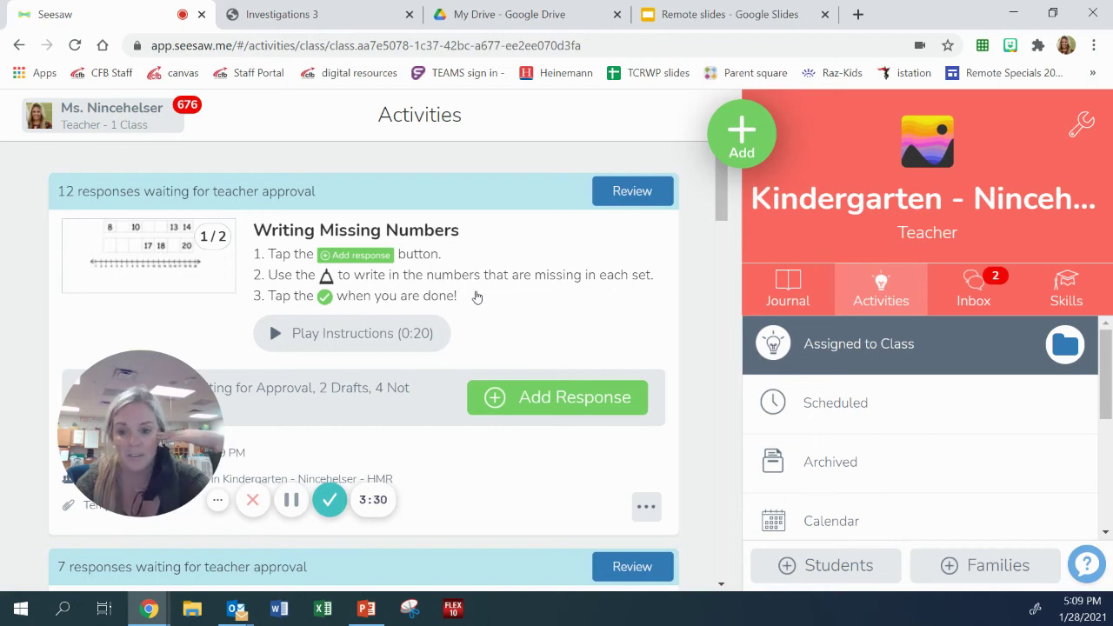
- Switch to the Remote slides presentation in Google Slides and view the Razz kids reading slide and the recess and lunch slide
left_click(730, 14)
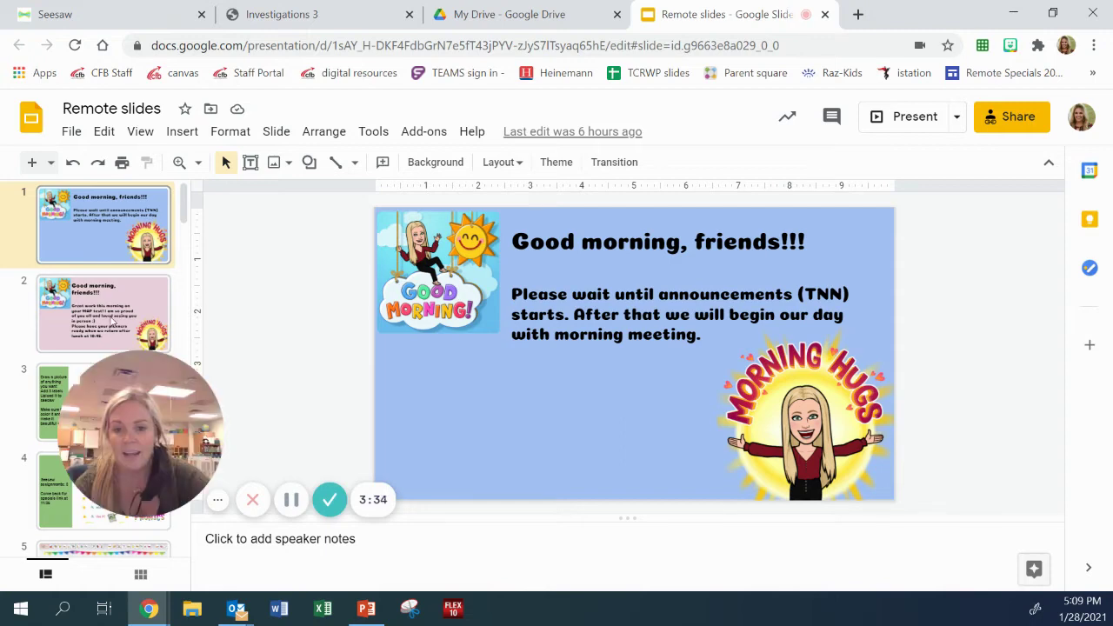
scroll(137, 286, "down", 6)
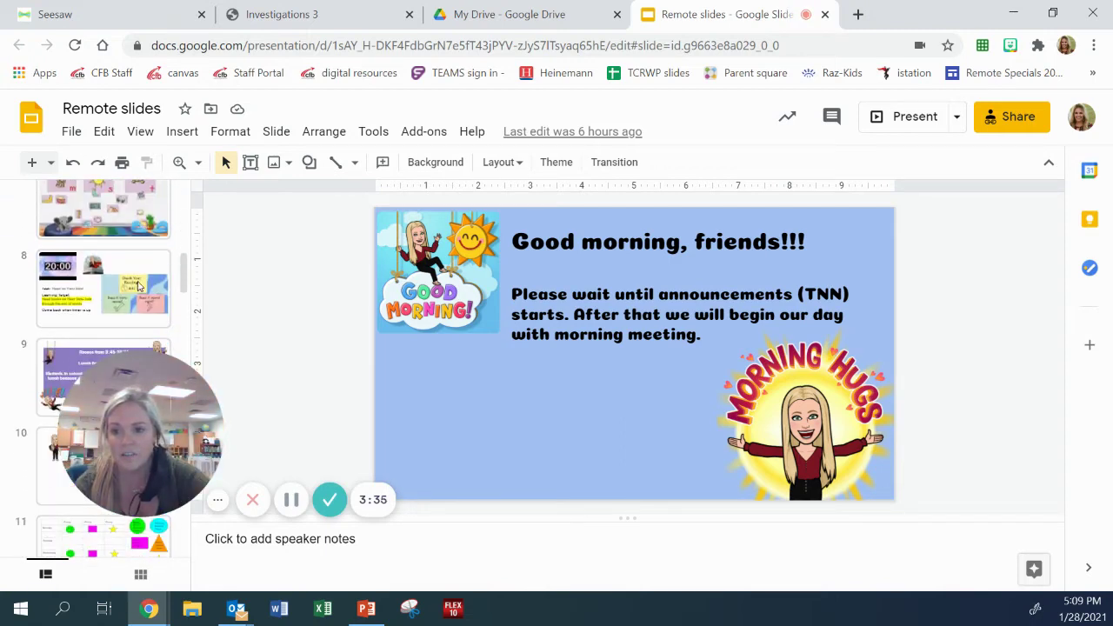
scroll(137, 286, "down", 1)
left_click(146, 210)
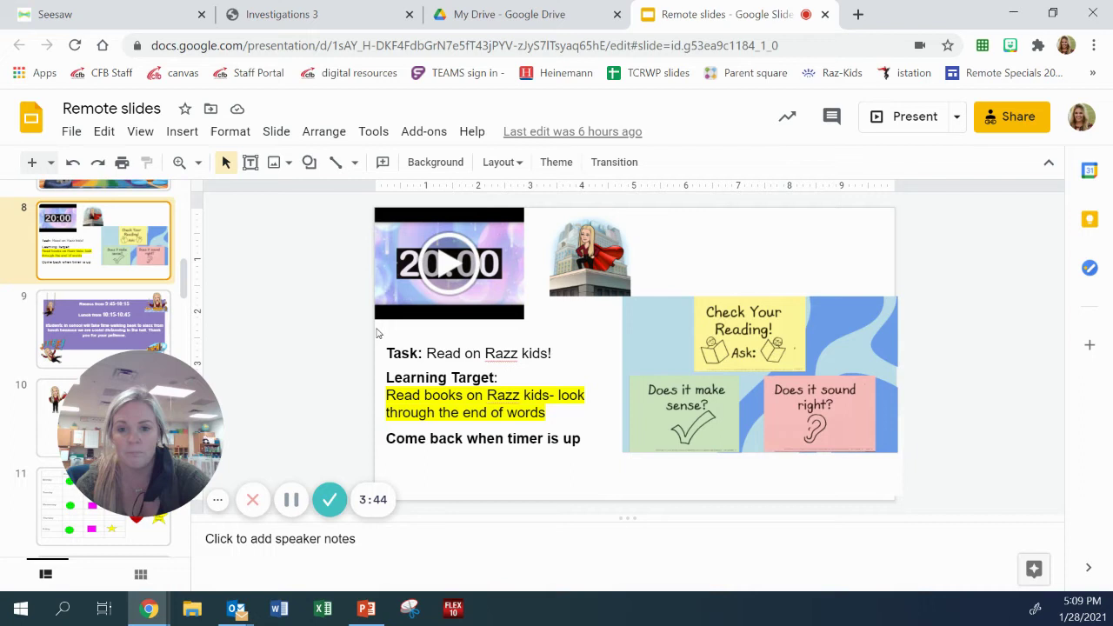
left_click(63, 324)
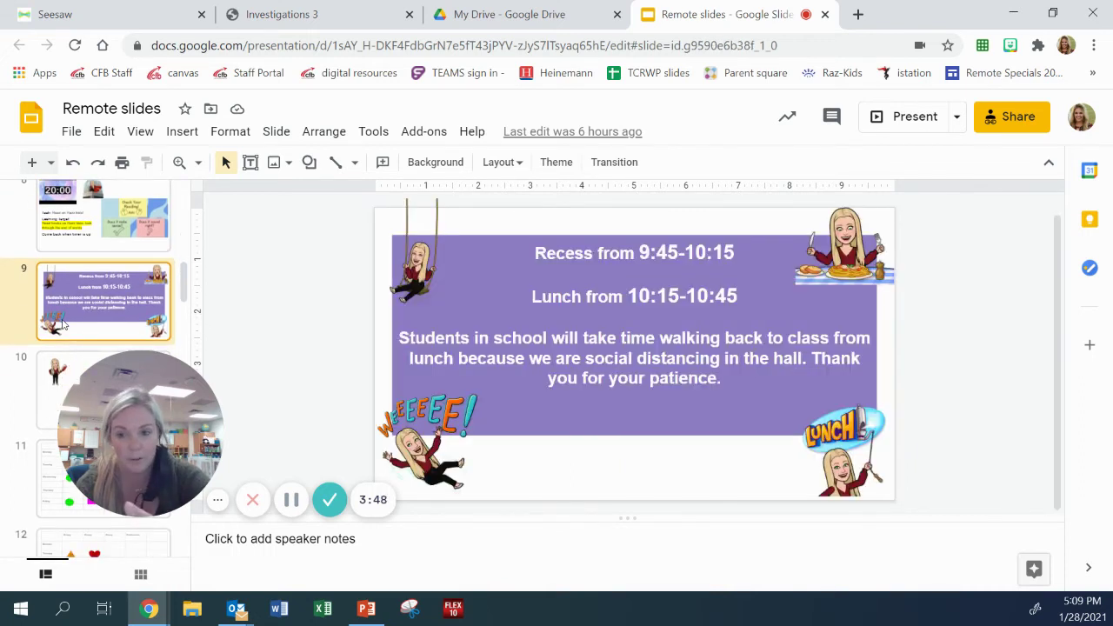
- Bring up the Math slide in the Remote slides deck and examine its Seesaw assignments and the Dreambox school and class codes
scroll(63, 324, "down", 5)
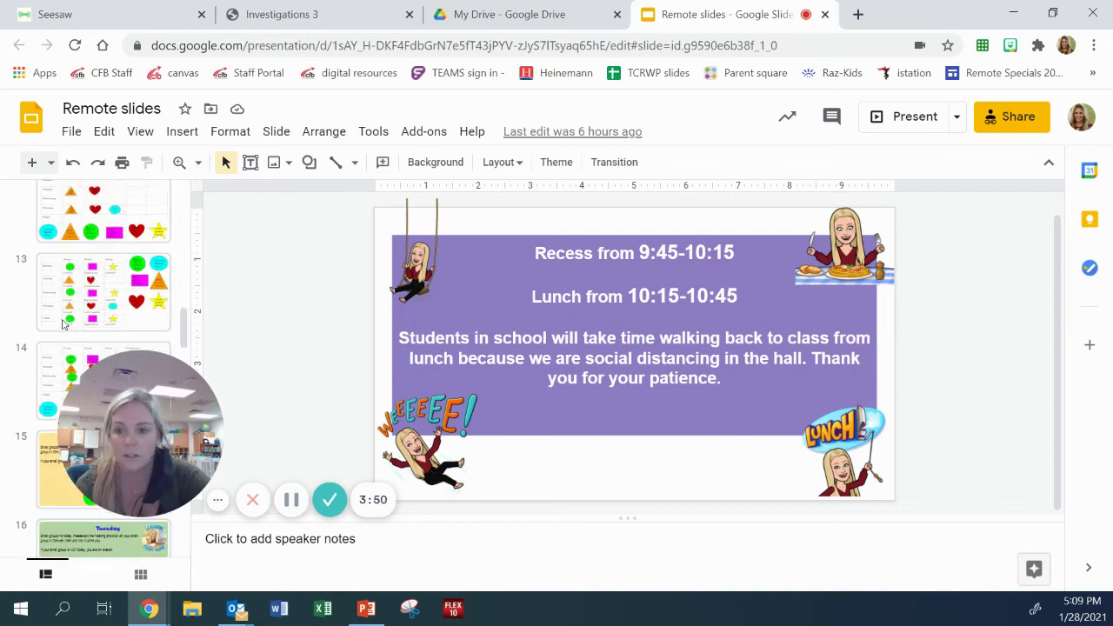
scroll(63, 324, "down", 10)
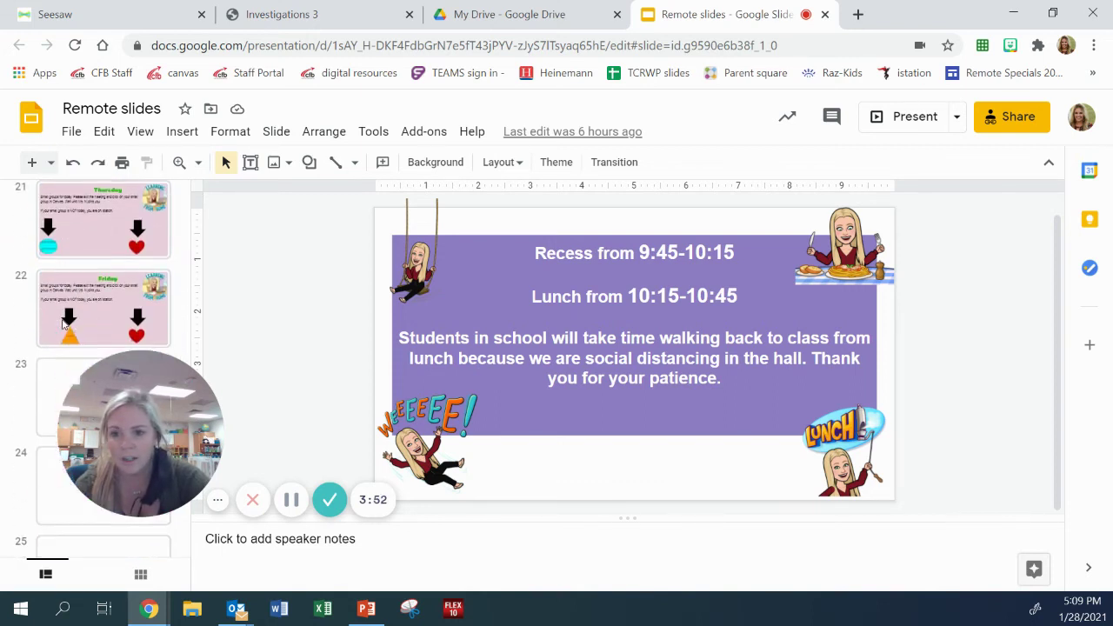
scroll(62, 324, "down", 2)
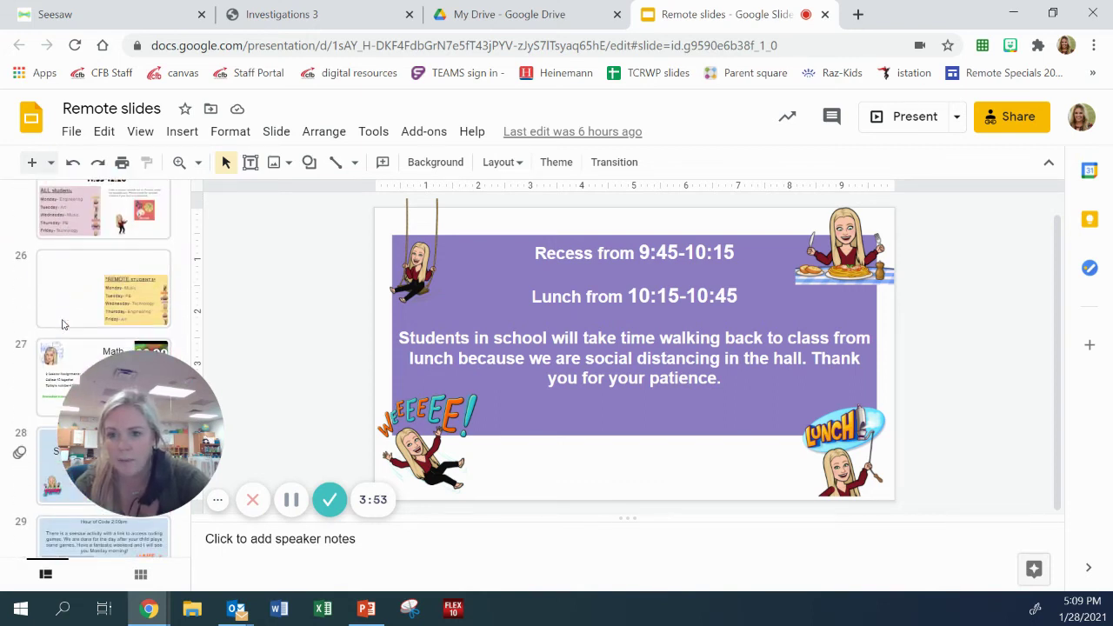
scroll(63, 324, "down", 2)
left_click(63, 321)
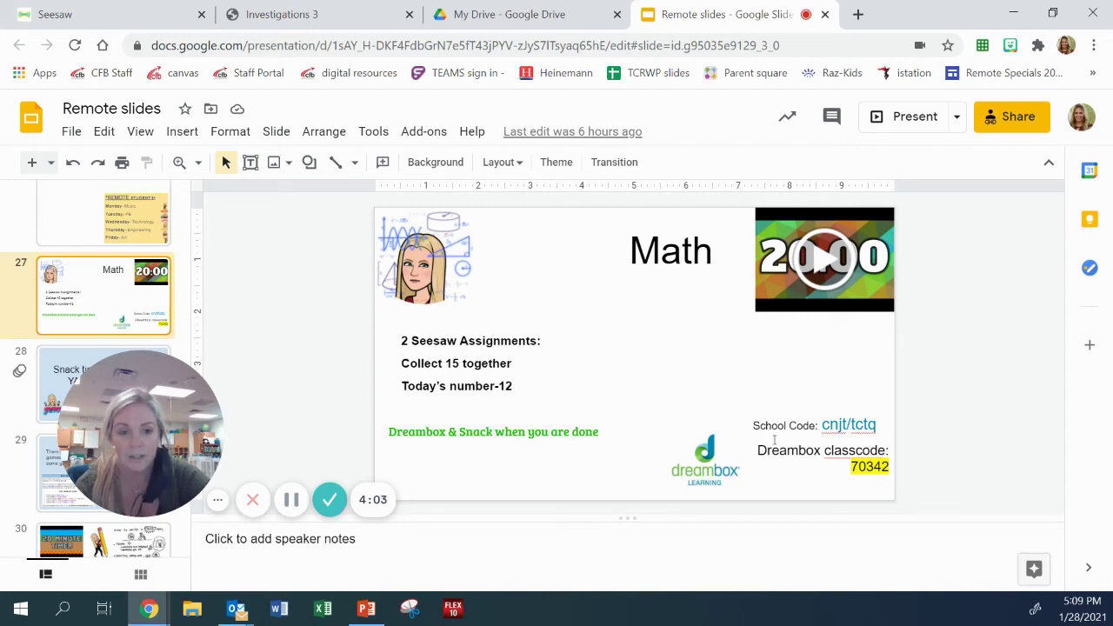
left_click(817, 426)
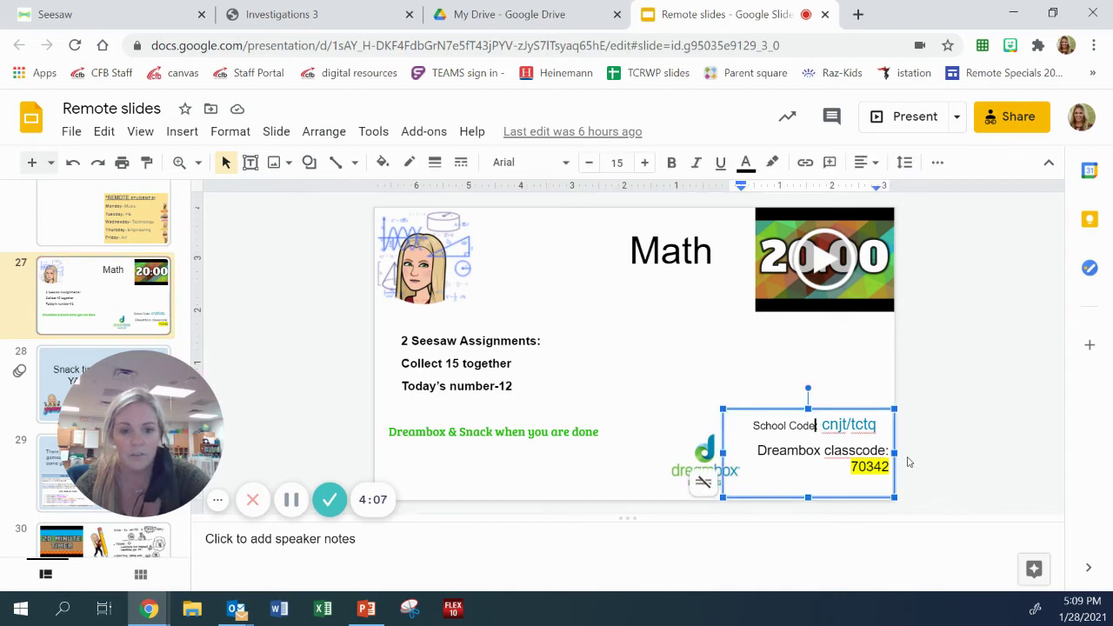
left_click(907, 461)
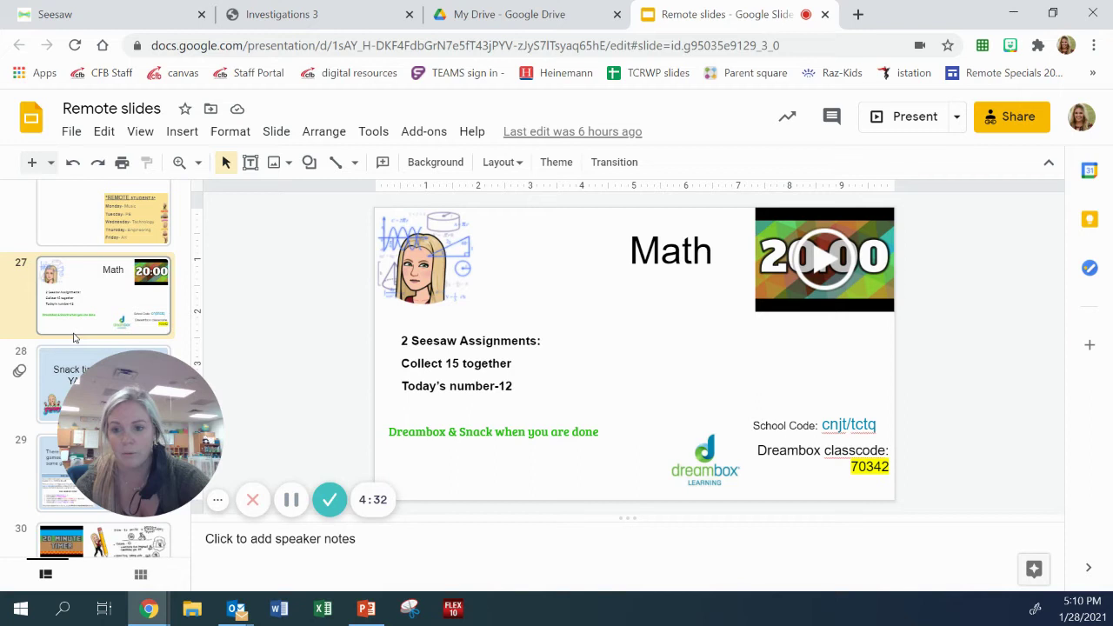
- Open the Snack time slide, play its embedded 15-minute timer video, skip ahead to about 9:17 remaining and pause it
scroll(75, 338, "down", 1)
scroll(74, 337, "down", 1)
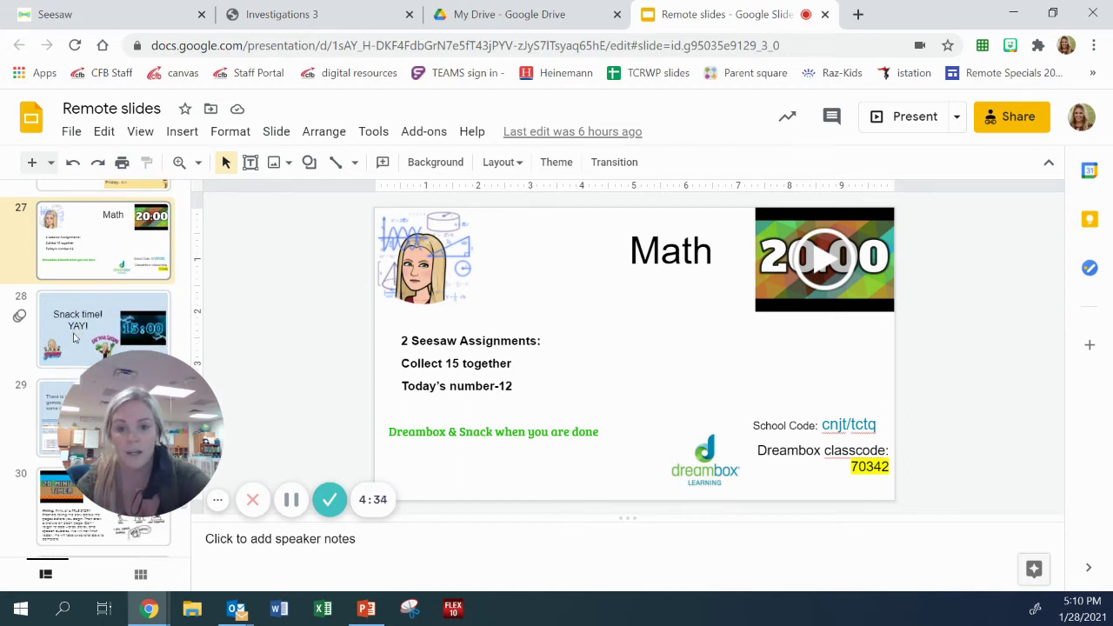
left_click(75, 337)
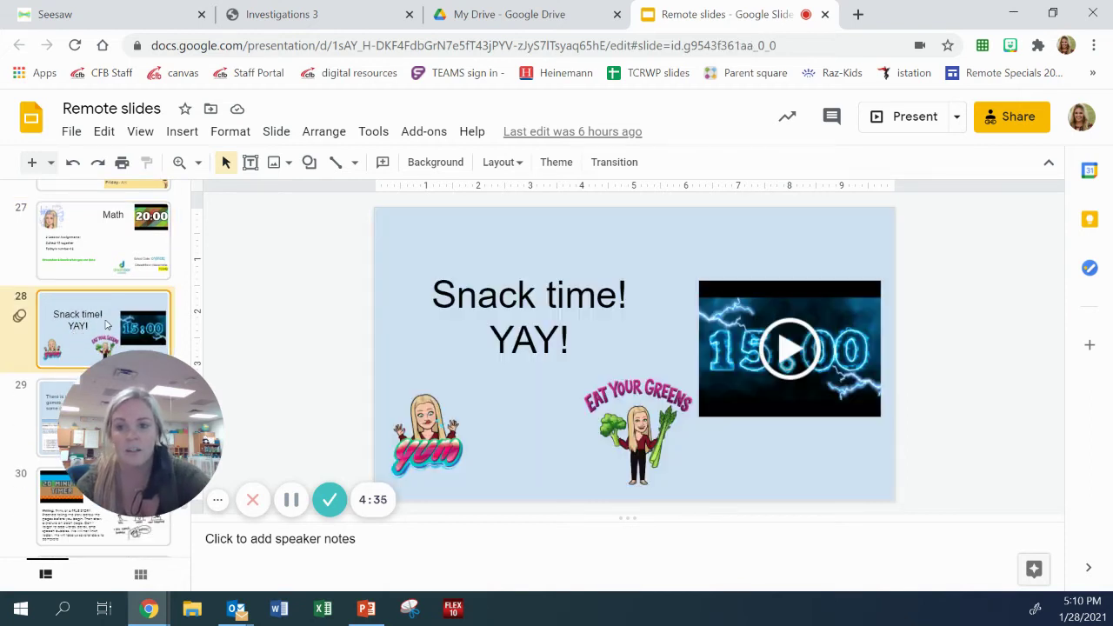
left_click(794, 355)
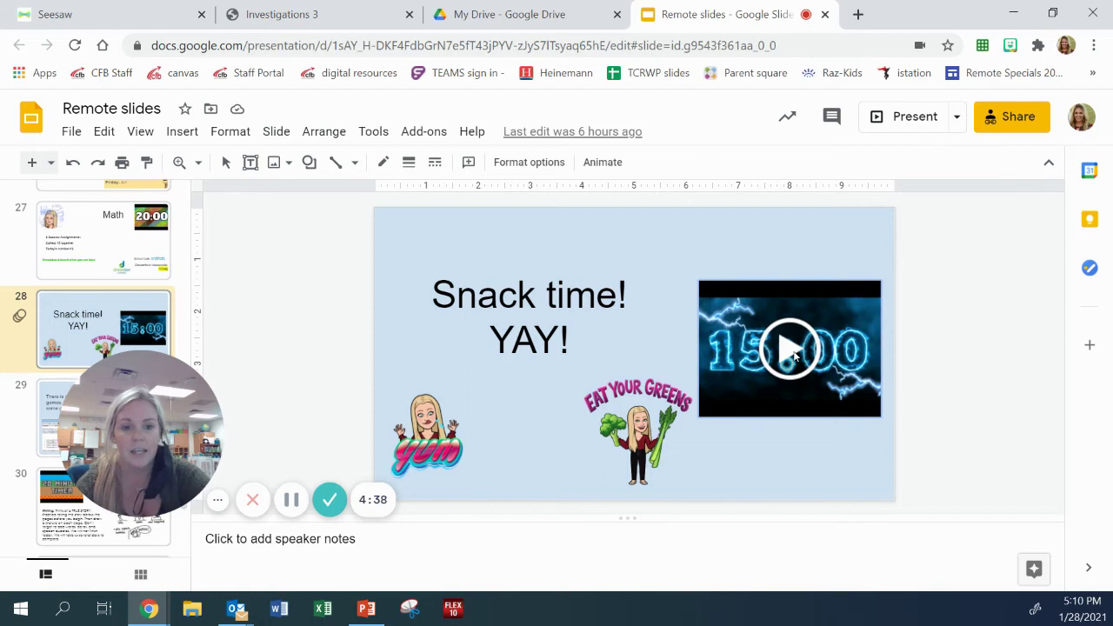
left_click(793, 353)
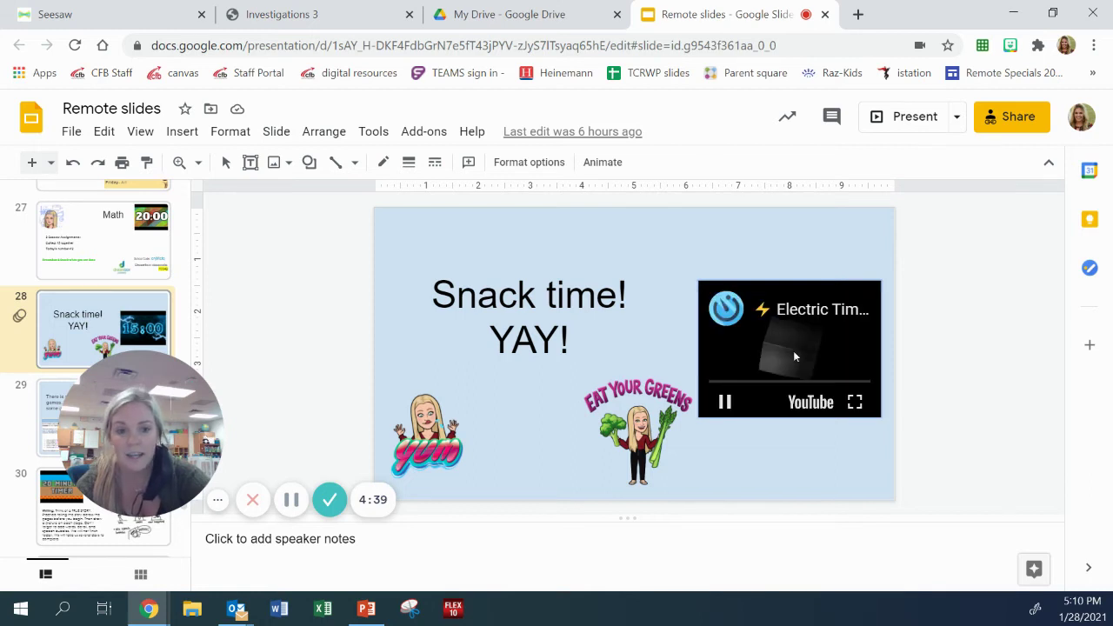
left_click(757, 382)
left_click(769, 383)
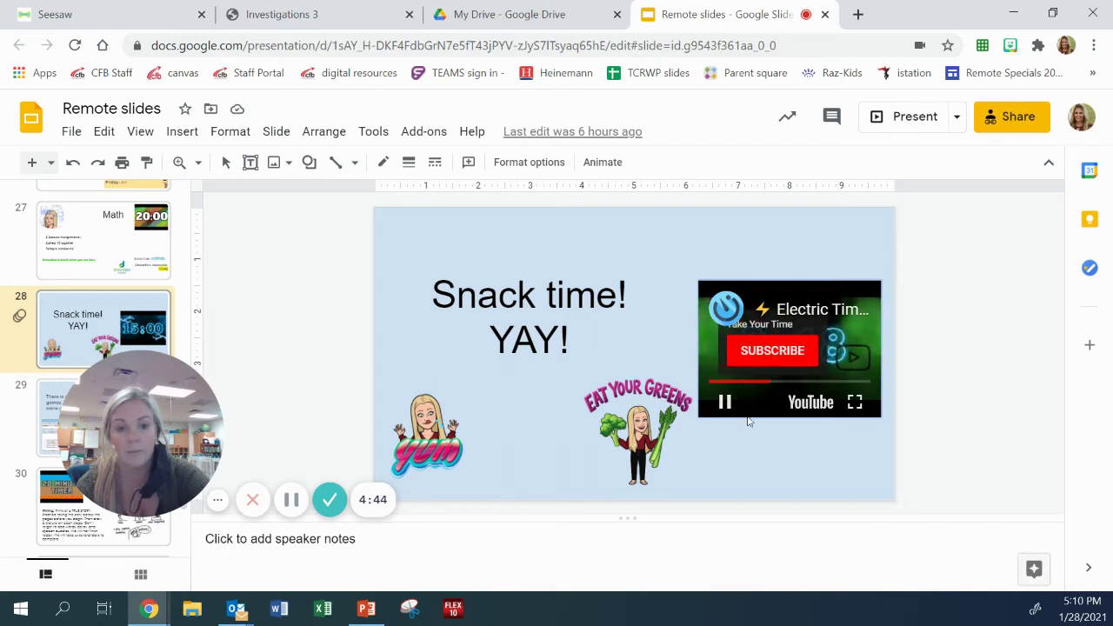
left_click(724, 403)
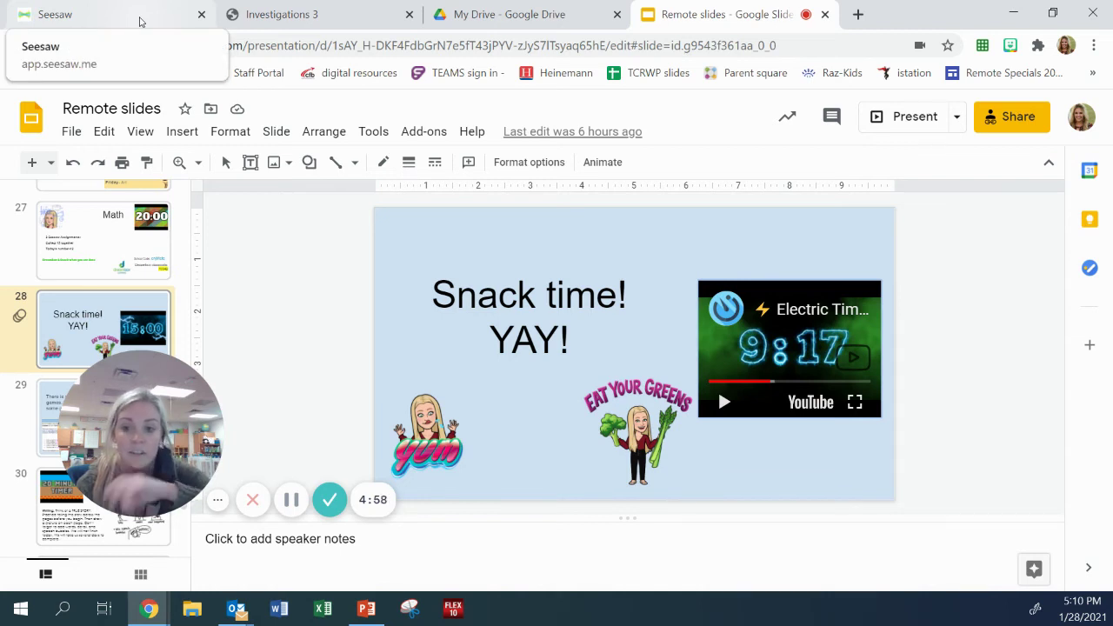
- Switch to Seesaw and look over the student responses to the Writing Missing Numbers activity
left_click(140, 21)
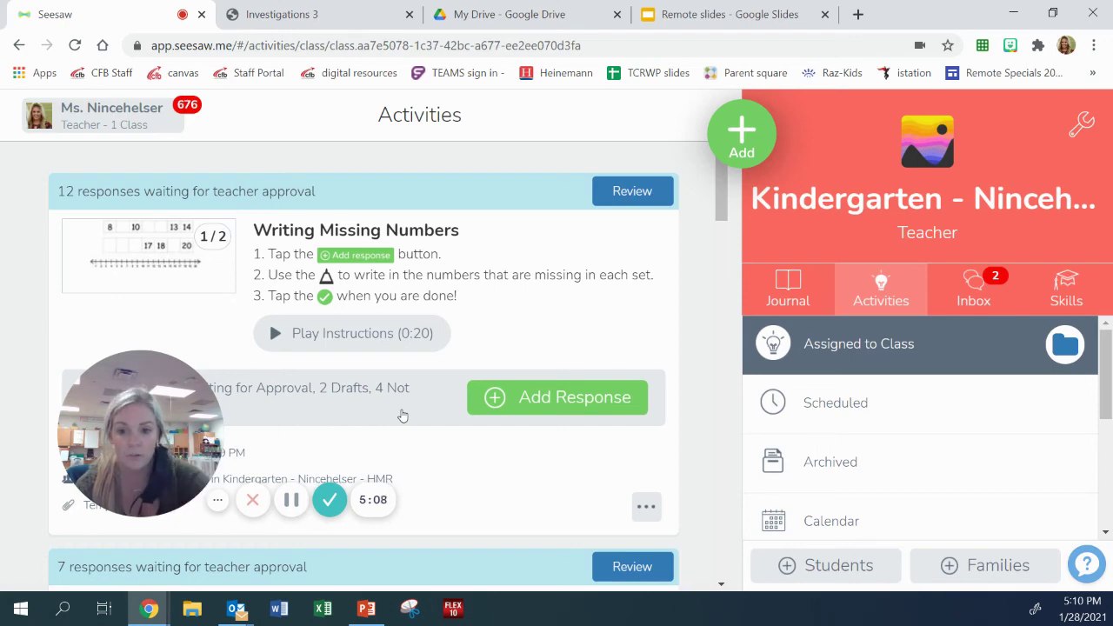
left_click(402, 415)
scroll(732, 301, "down", 3)
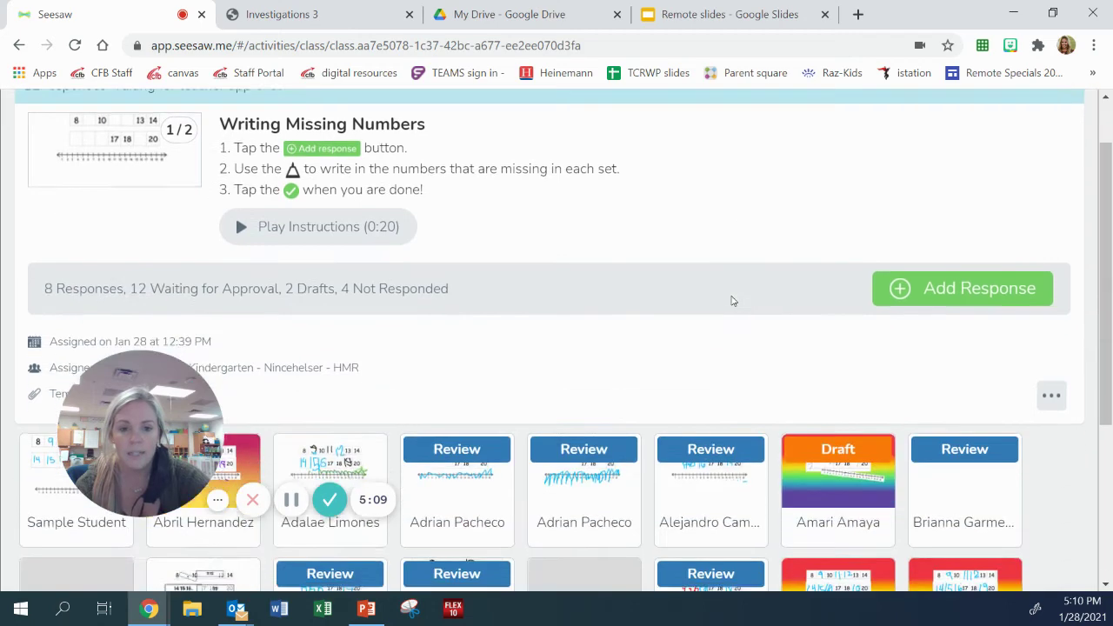
scroll(732, 301, "down", 1)
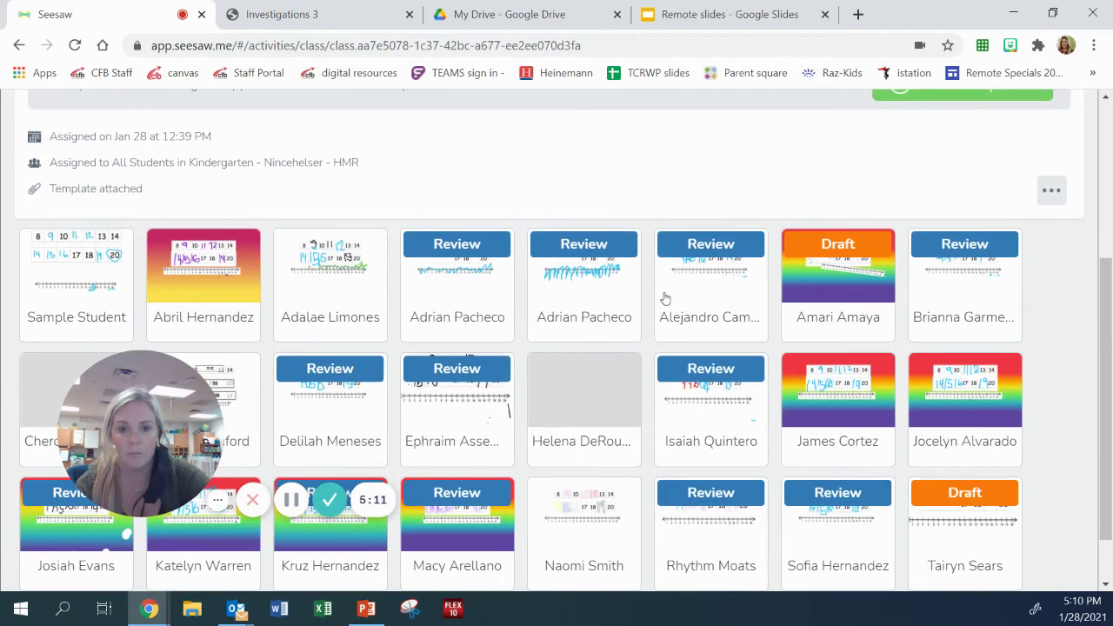
- View one student's Writing Missing Numbers response awaiting review, and return to the class's assigned activities
left_click(715, 254)
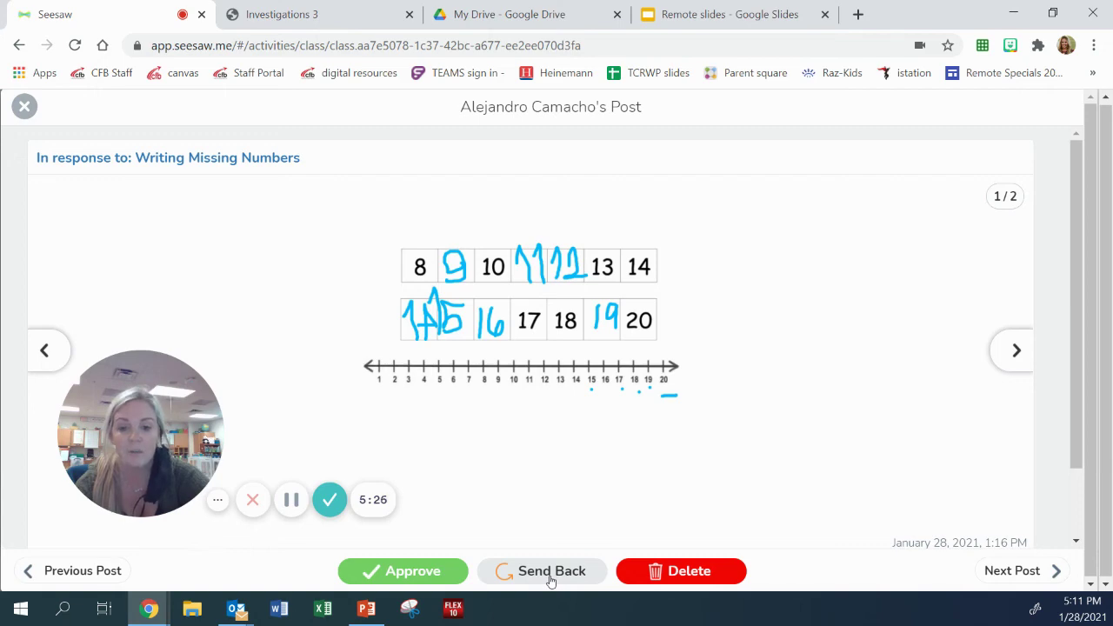
left_click(24, 106)
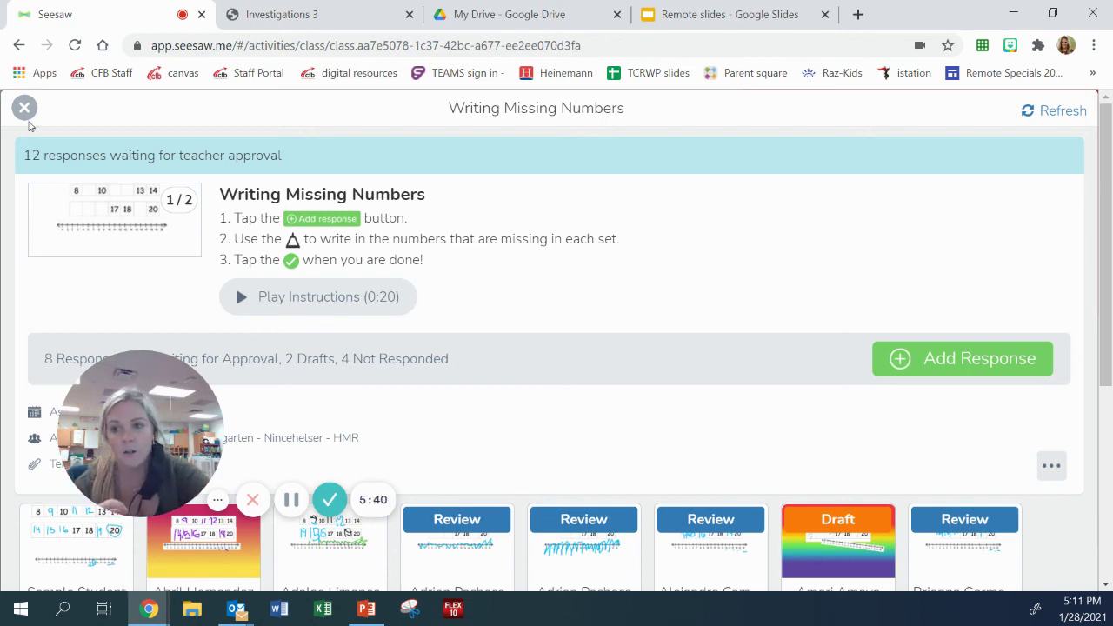
left_click(25, 108)
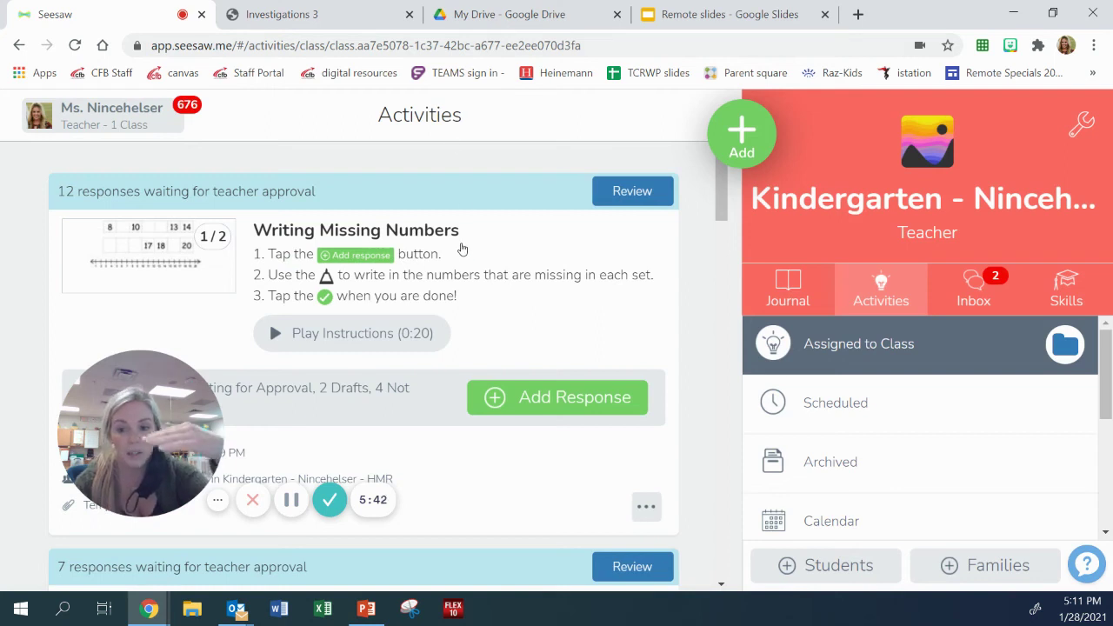